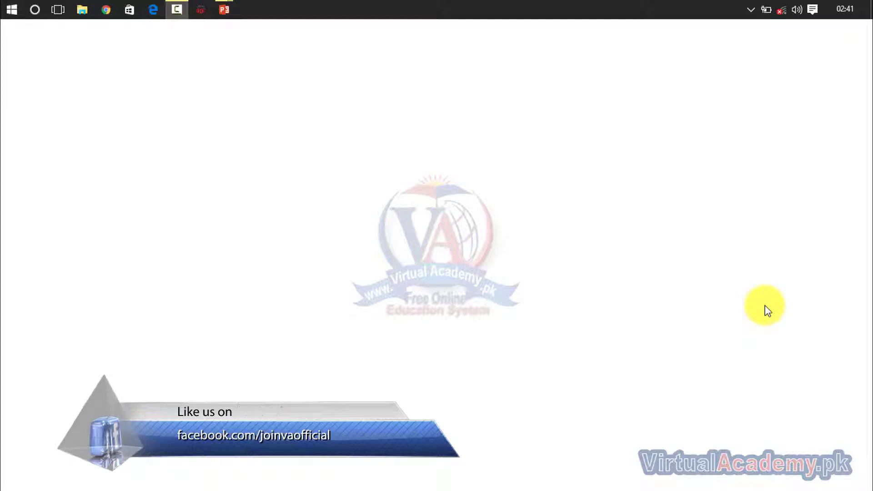
- Launch InPage from Start search and dismiss the driver and registry warnings
key(super)
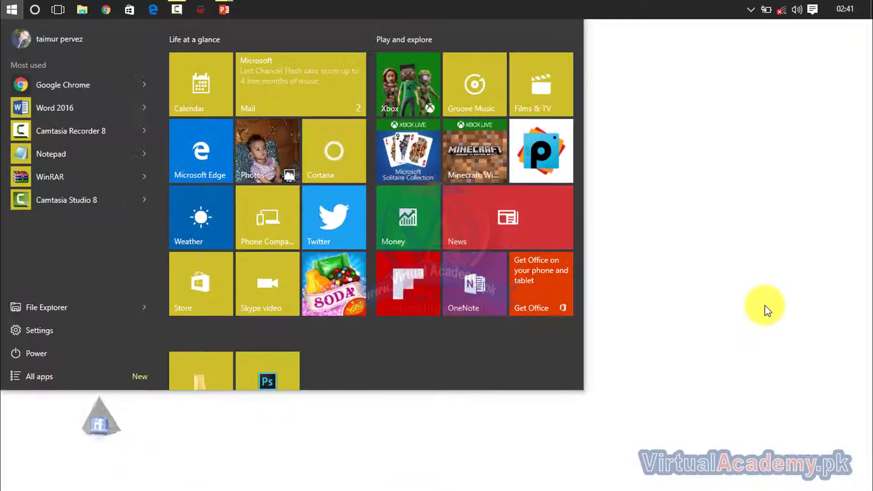
text(inpage)
key(Return)
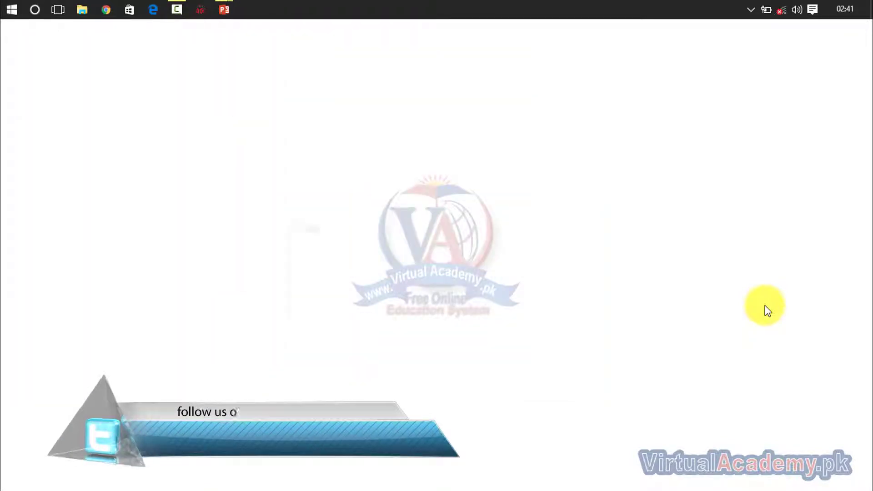
key(Return)
key(Return)
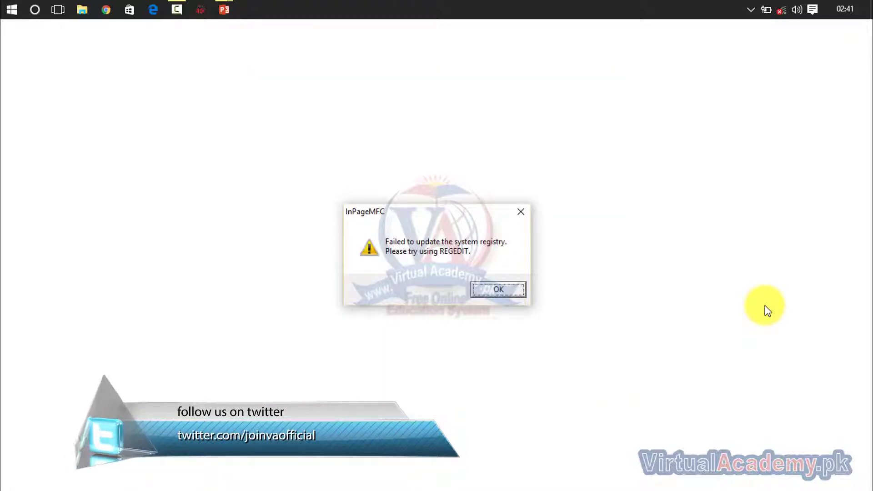
key(Return)
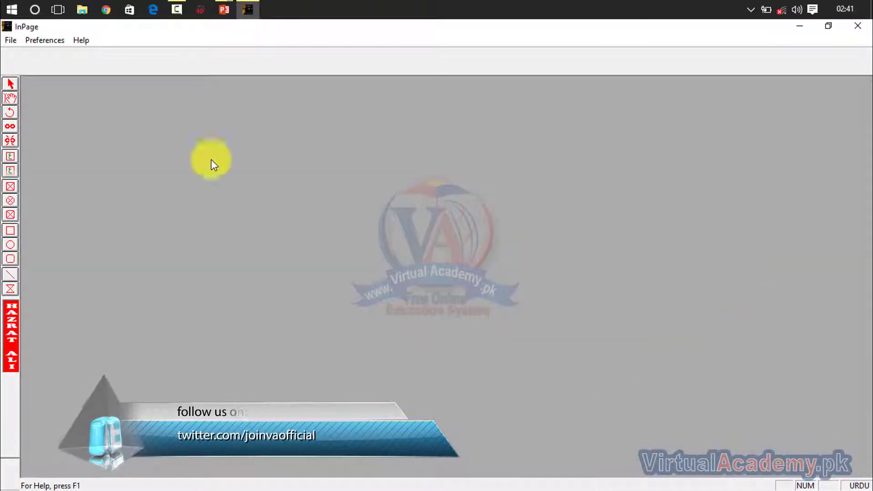
- Create a new A4 portrait document, Untitled-1
click(10, 40)
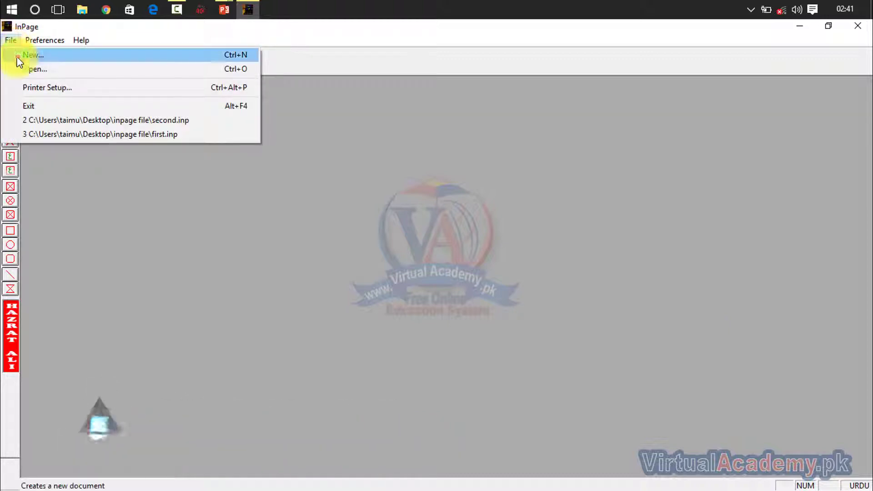
click(17, 56)
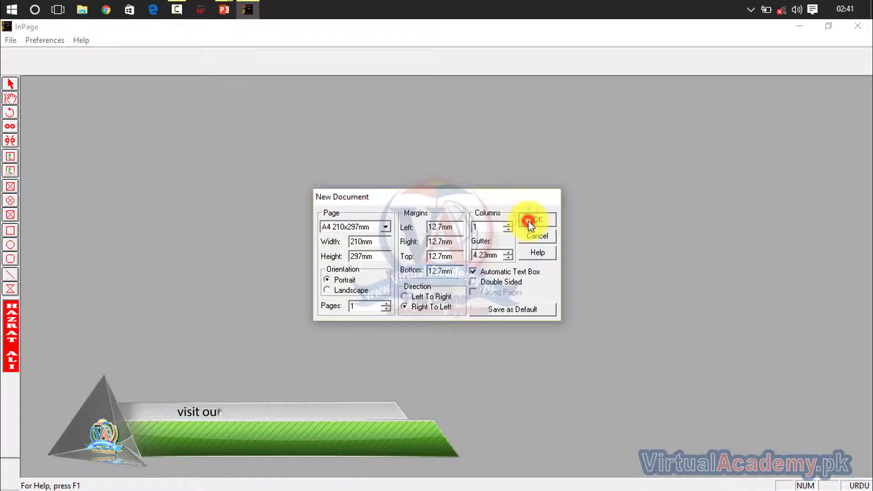
click(528, 221)
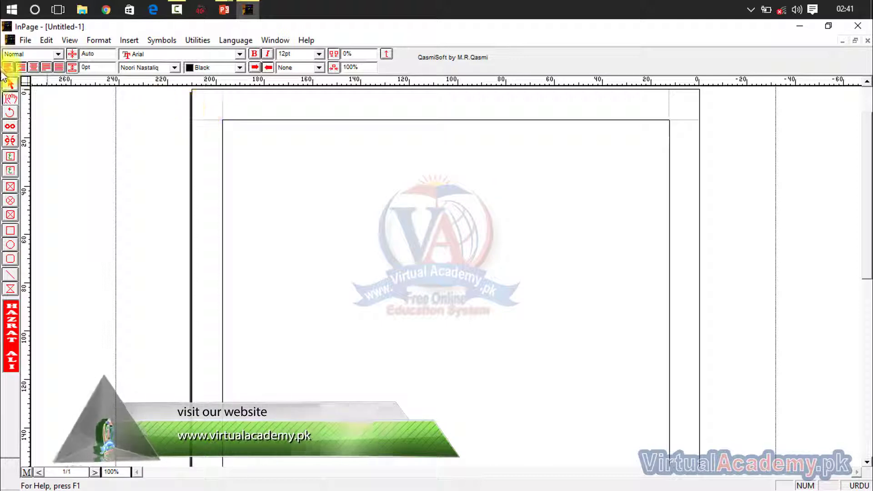
click(26, 40)
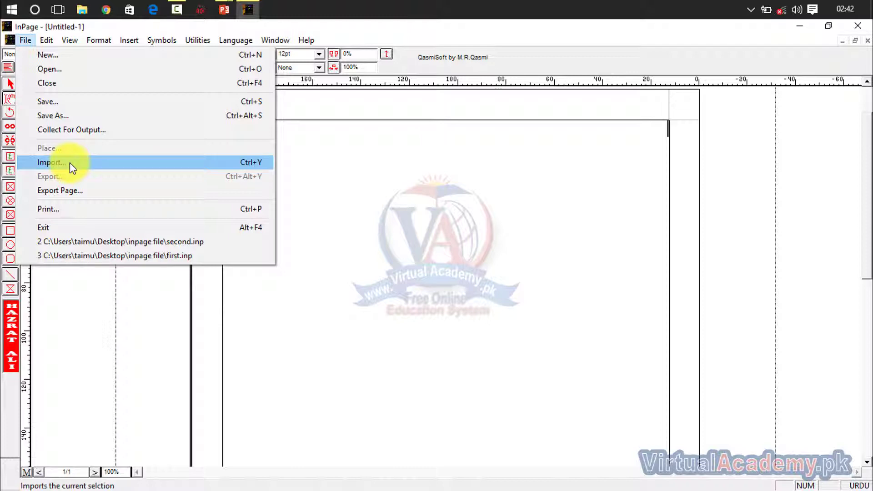
click(70, 162)
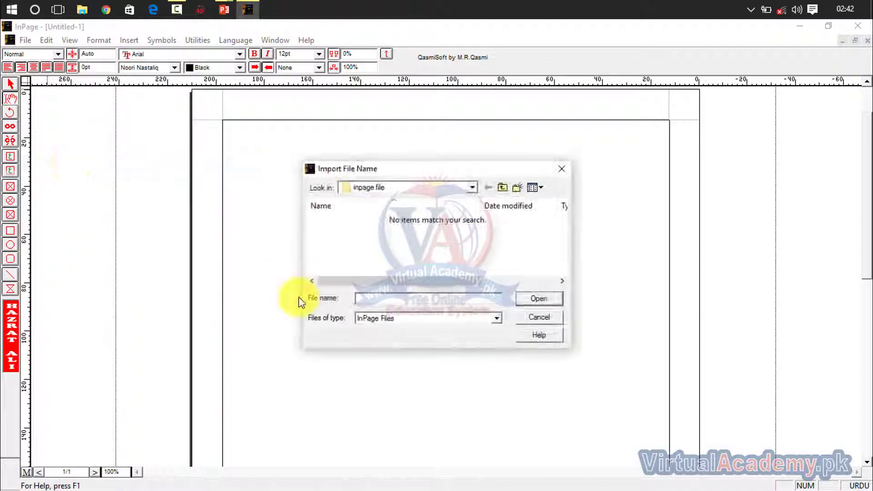
click(368, 319)
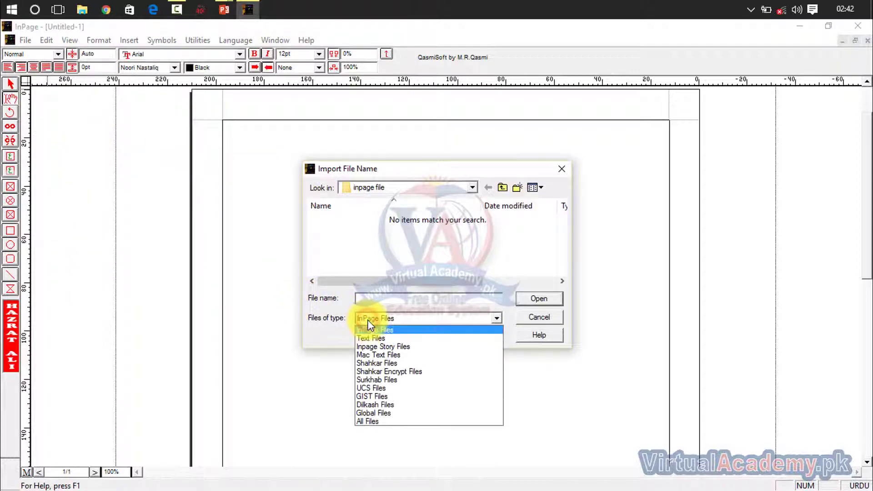
click(372, 339)
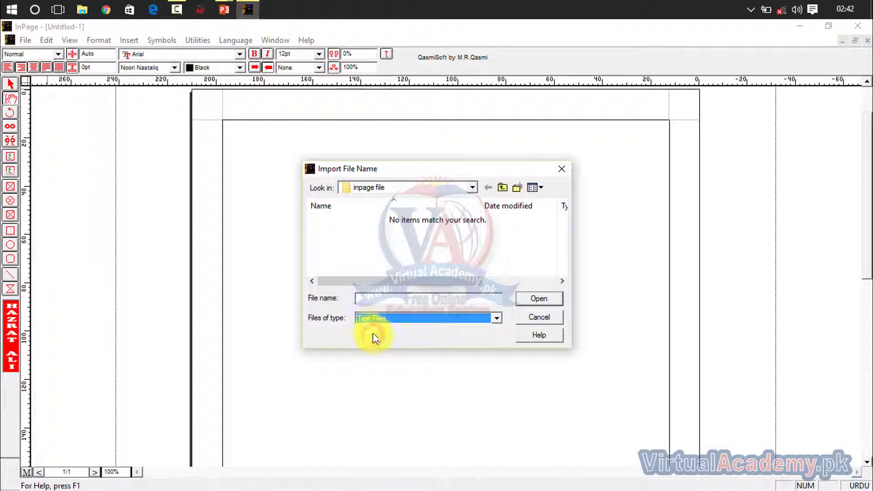
click(377, 321)
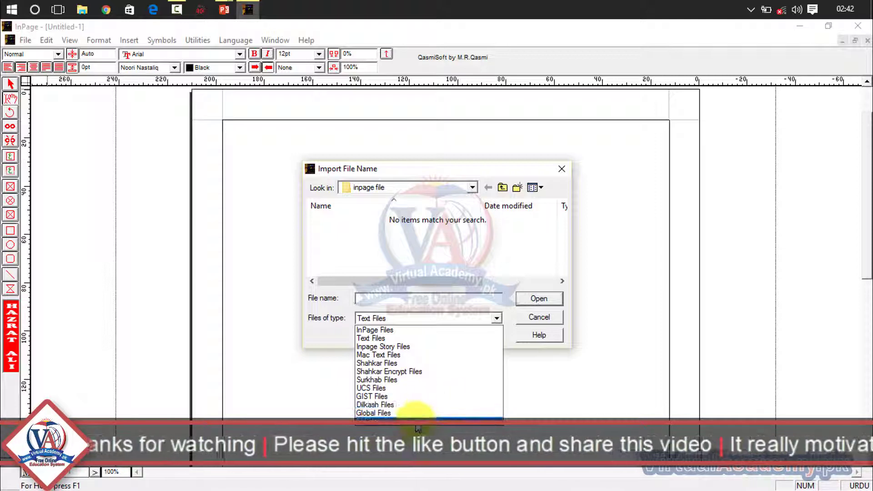
click(415, 413)
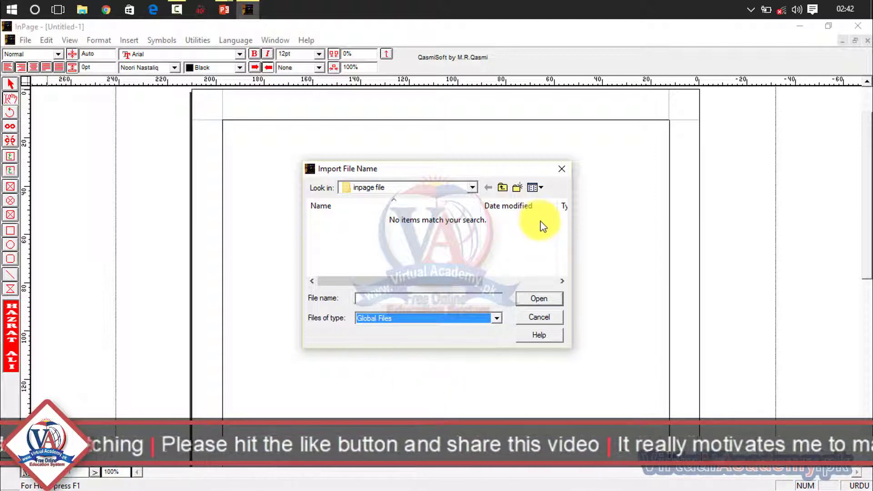
click(504, 190)
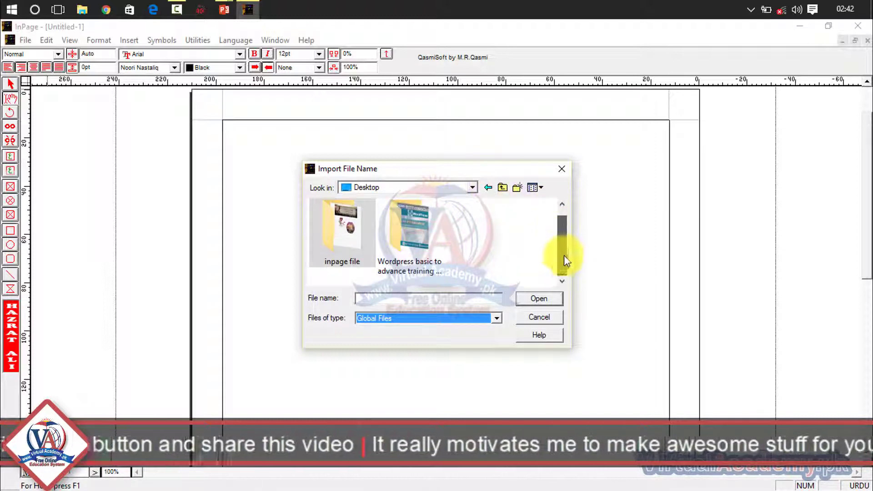
double_click(330, 225)
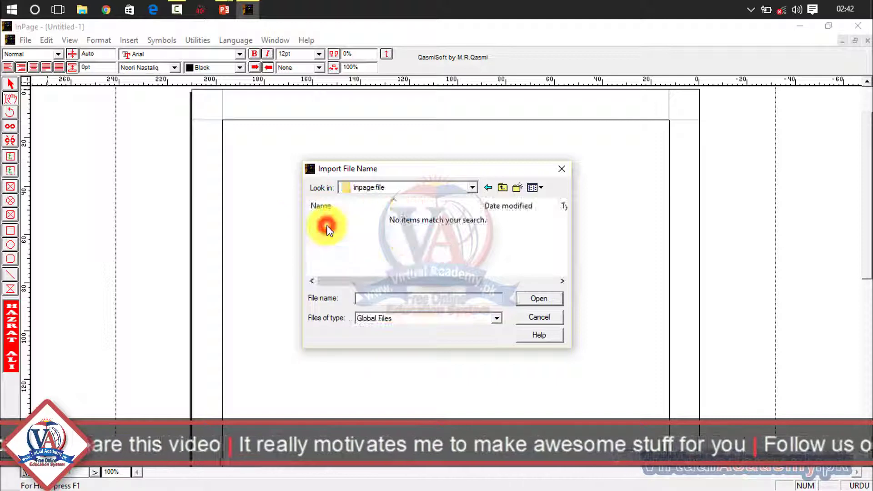
click(501, 188)
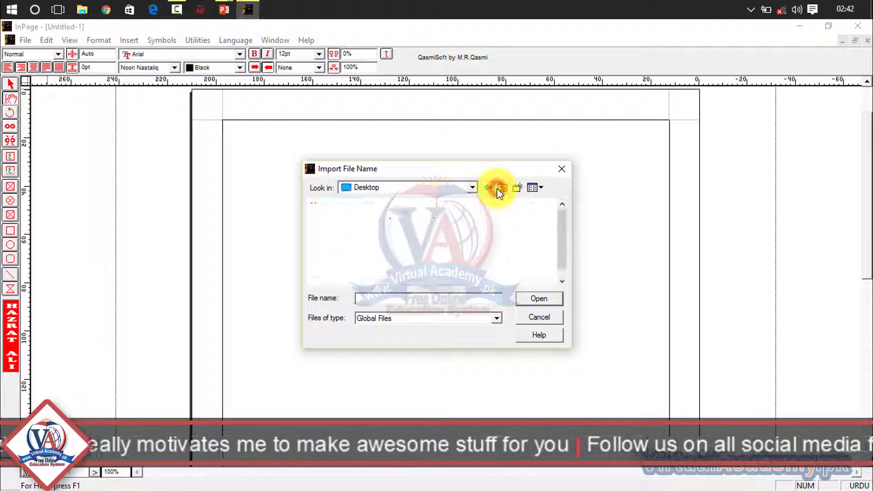
click(482, 322)
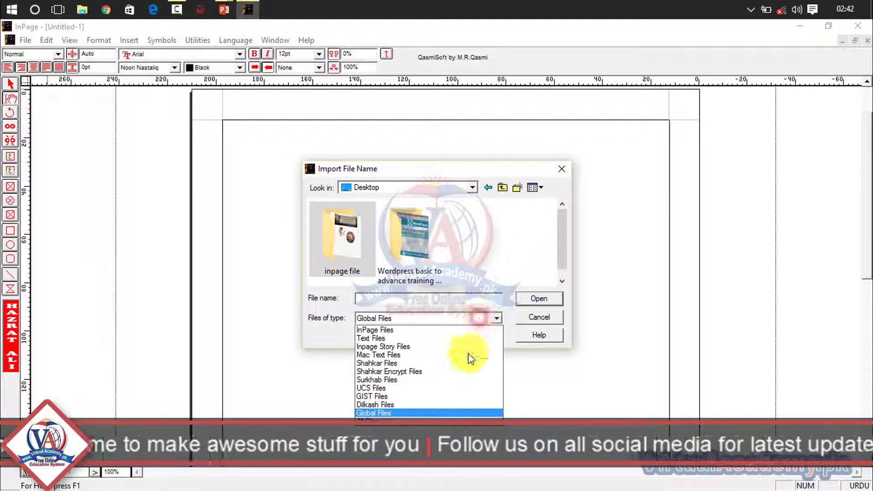
click(455, 423)
click(564, 280)
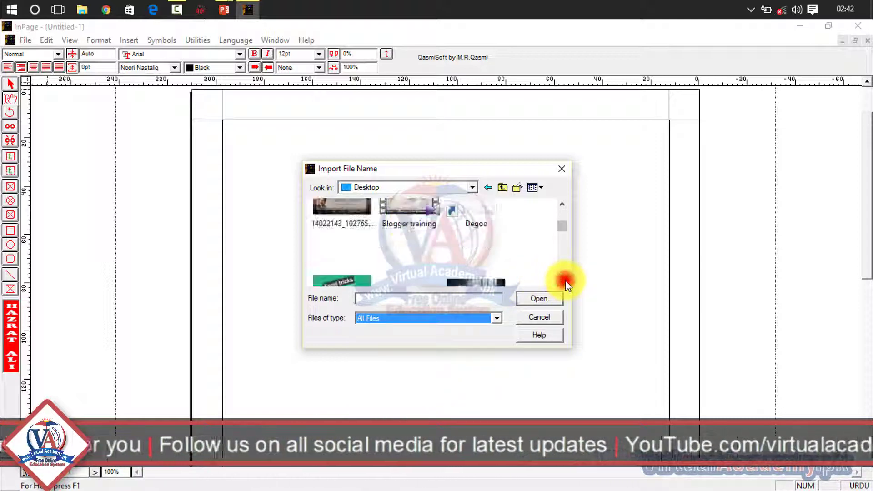
click(566, 281)
double_click(484, 258)
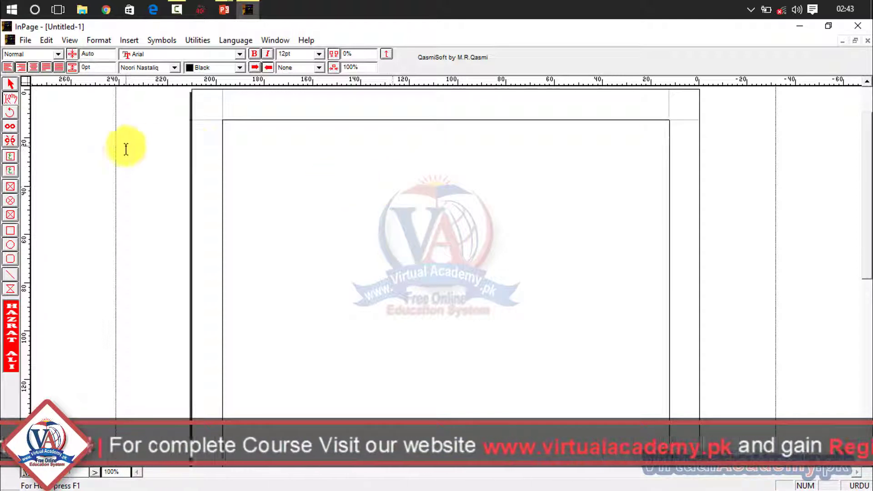
- Draw a wide rectangular picture box across the upper middle of the page
click(11, 188)
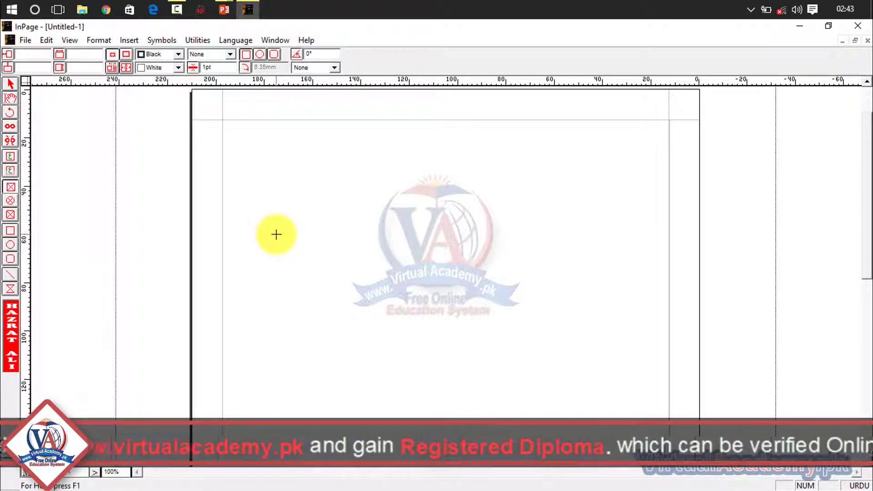
mouse_move(257, 183)
mouse_down()
mouse_move(284, 179)
mouse_move(576, 290)
mouse_move(620, 343)
mouse_up()
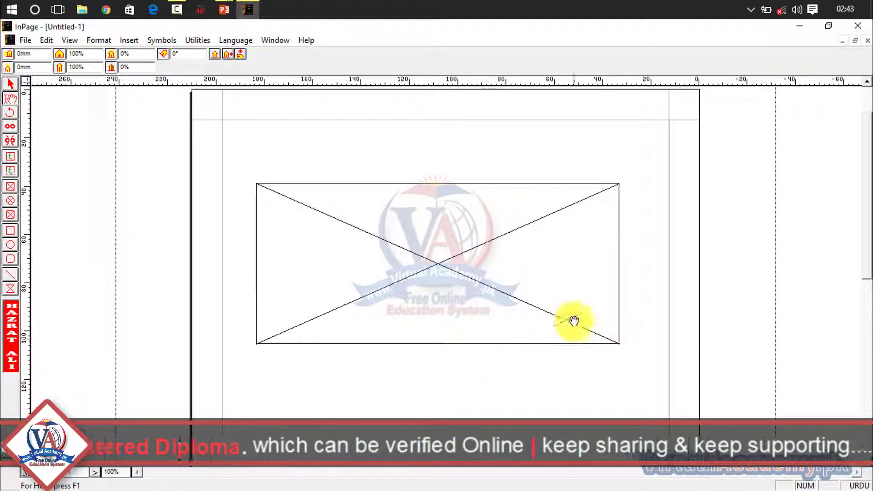
double_click(452, 279)
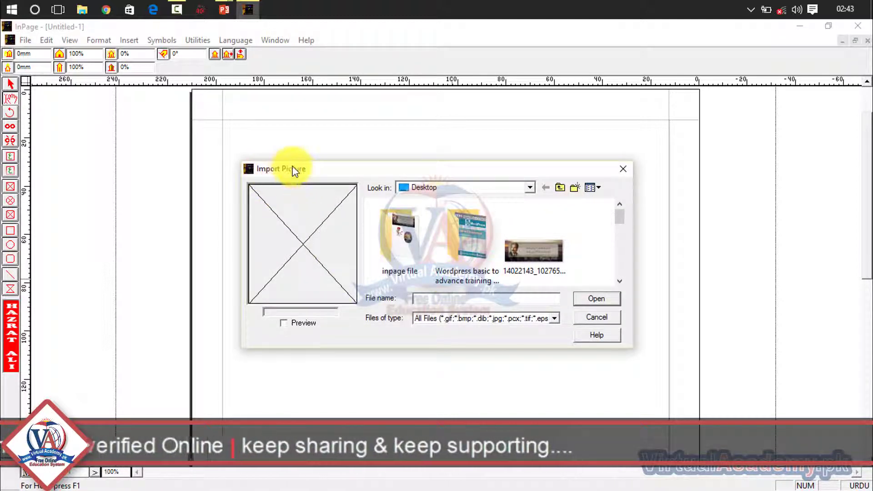
click(623, 169)
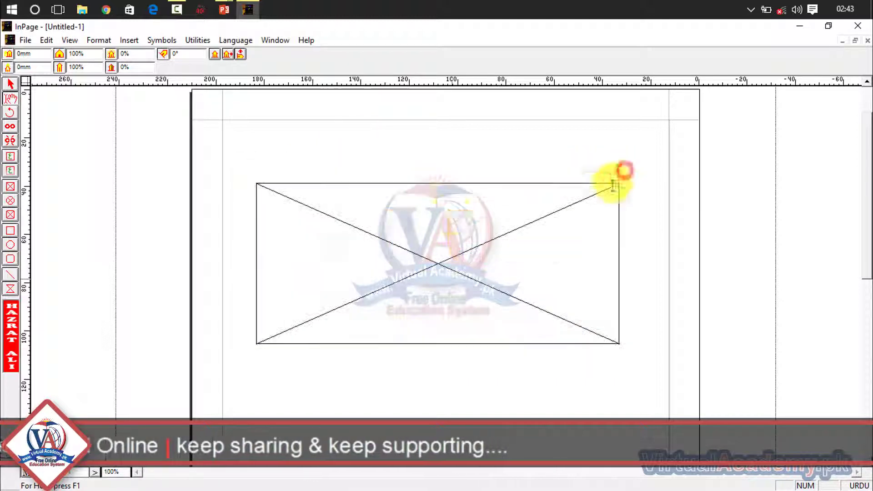
- Bring up the Import Picture dialog for the new box through File > Import Picture
double_click(438, 218)
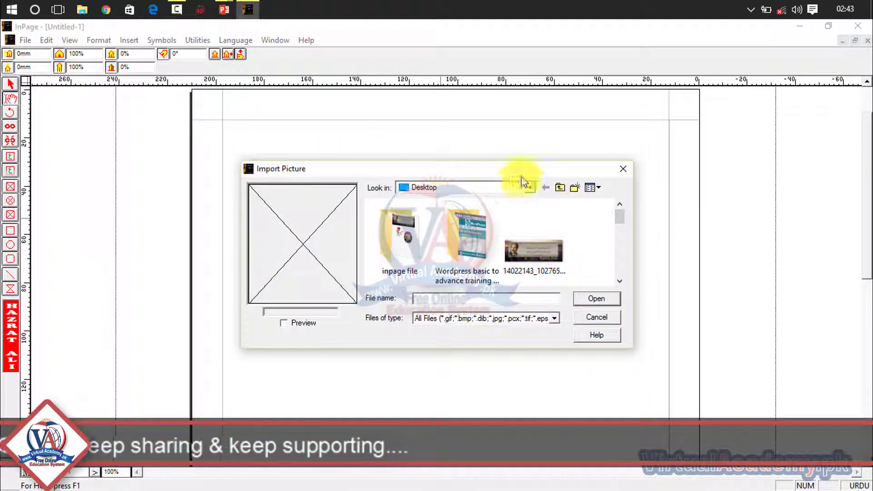
click(622, 172)
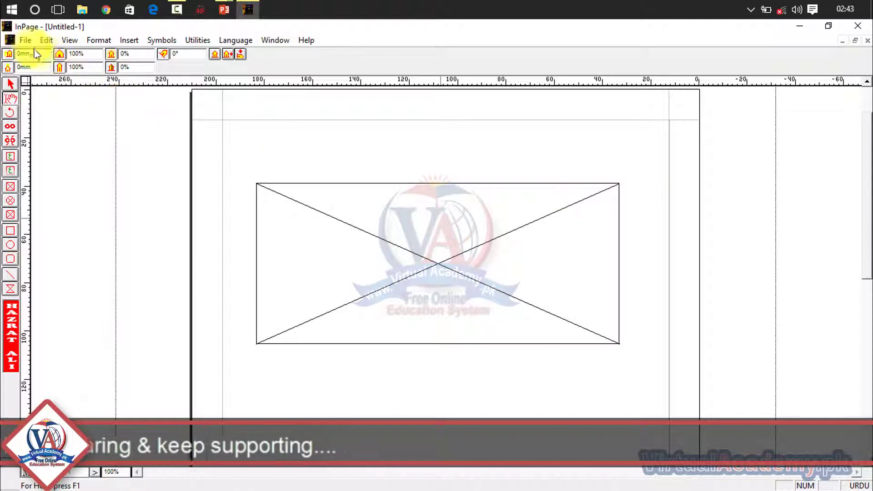
click(25, 40)
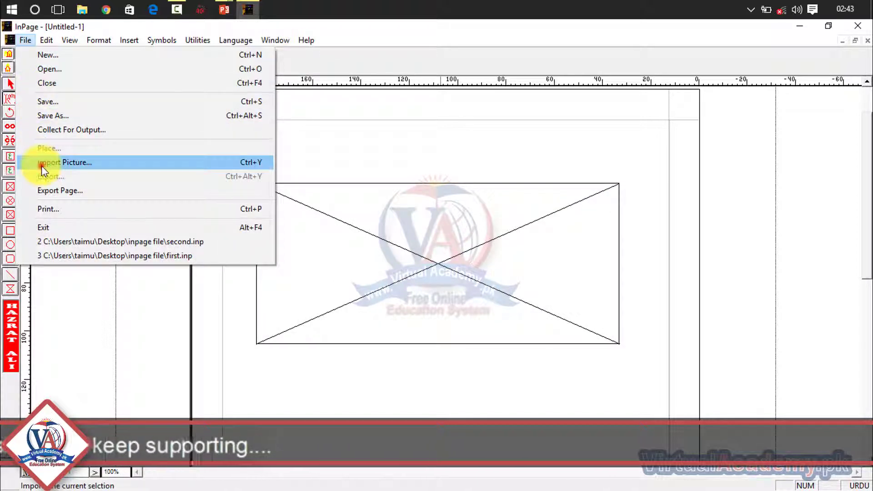
click(42, 164)
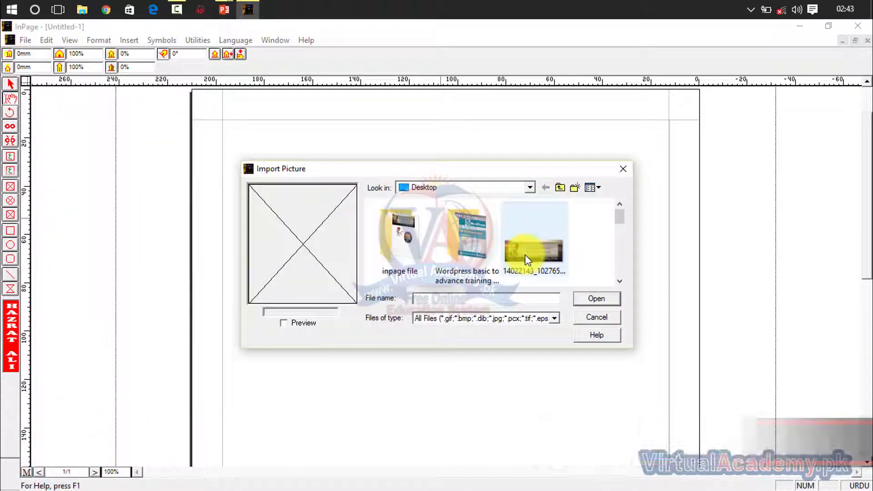
- Import the Poetry Hub image into the box and nudge it to sit within the frame
double_click(523, 253)
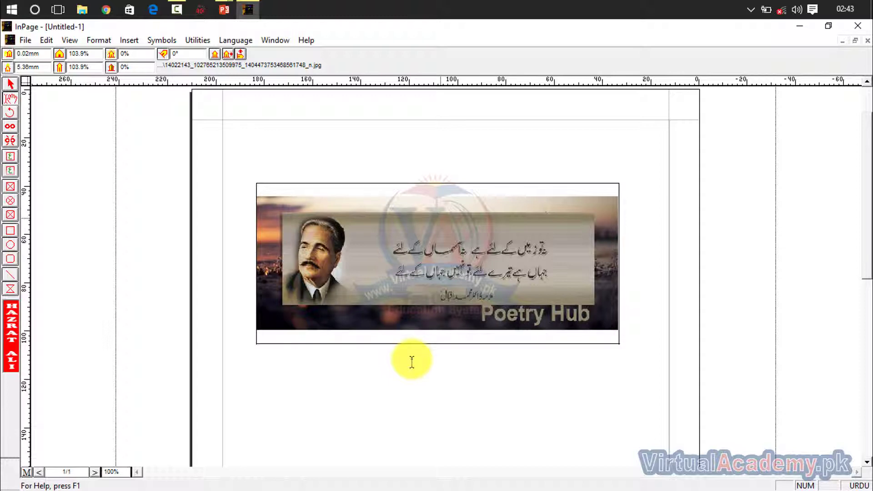
drag(498, 291, 533, 357)
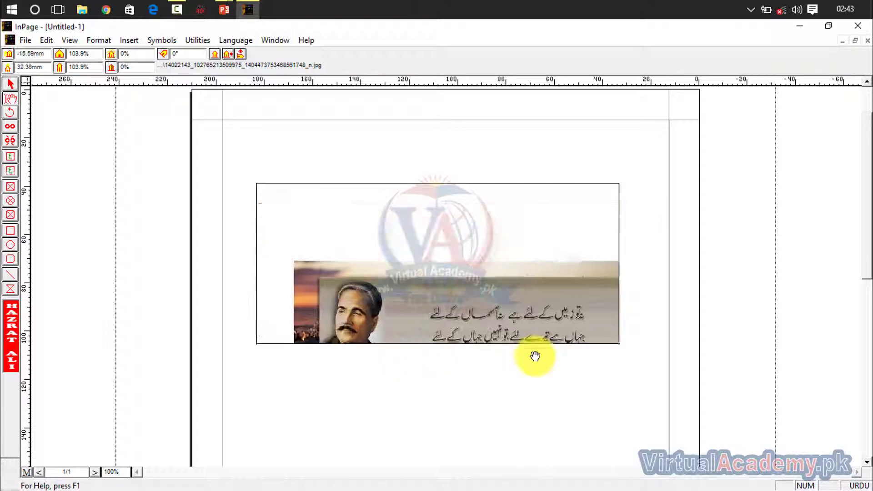
drag(498, 288, 474, 243)
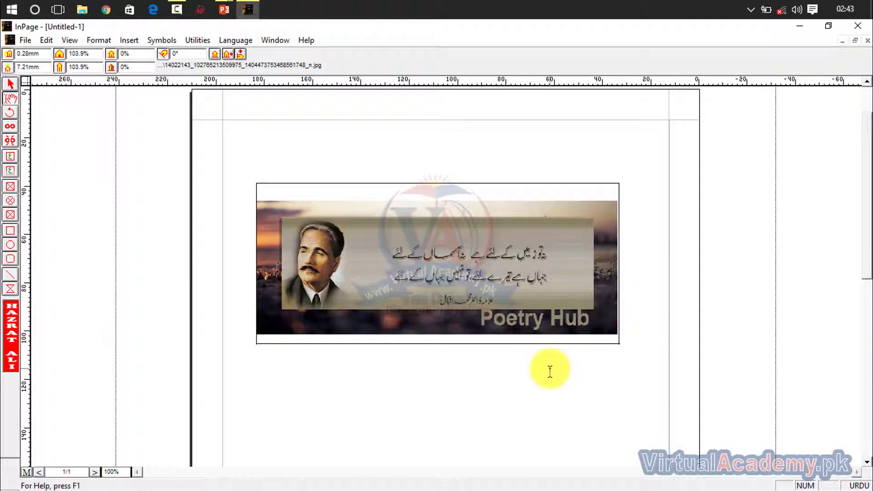
drag(520, 287, 525, 283)
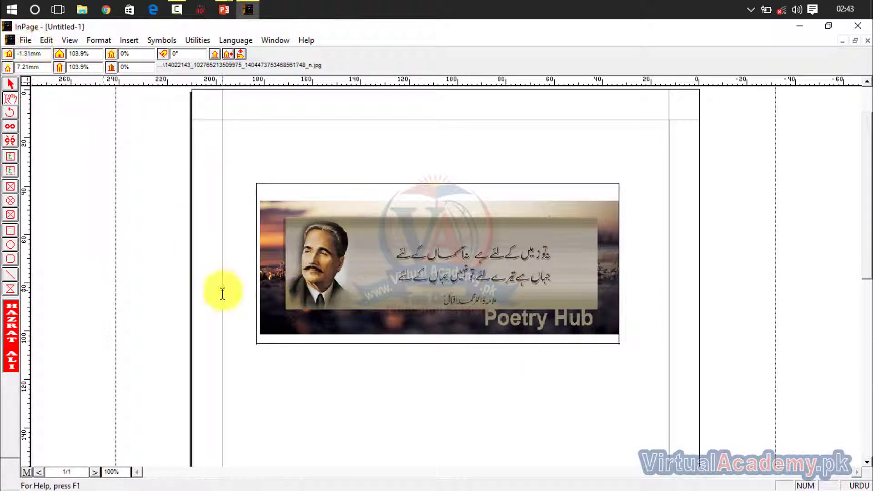
- Draw a rectangular picture box below the banner and import the itm_cute-friends 'friends forever' picture
scroll(870, 223, down, 3)
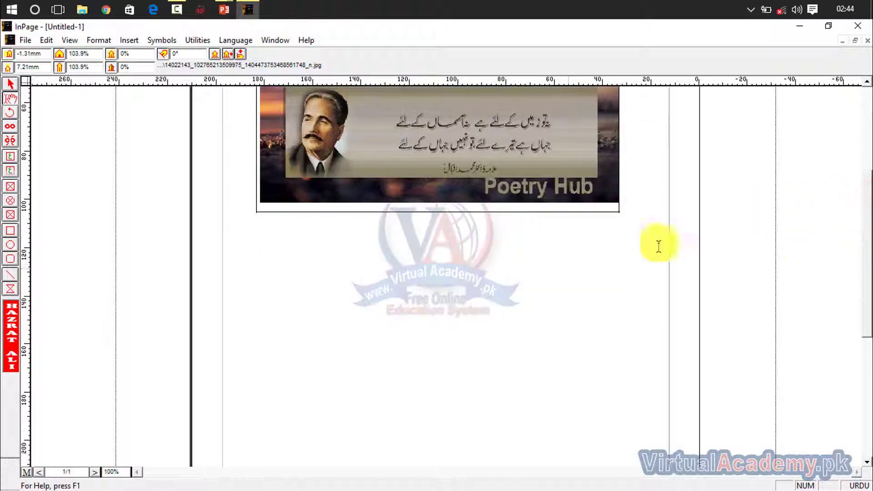
click(13, 229)
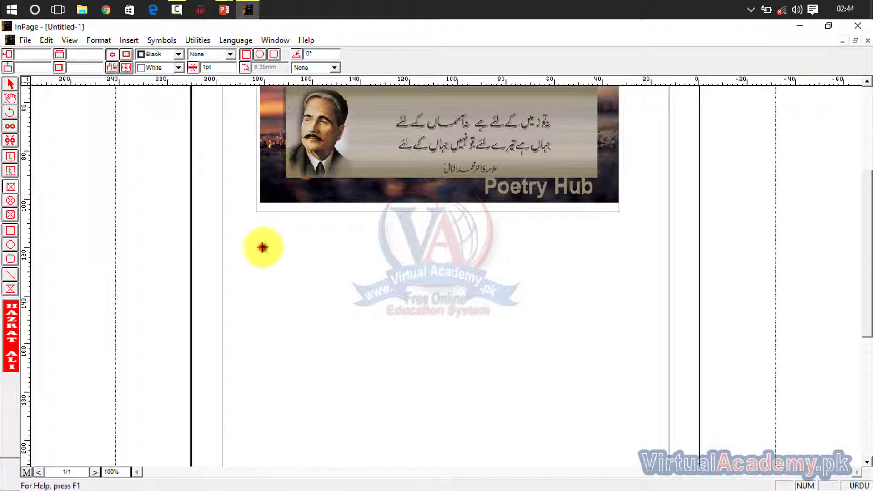
drag(262, 247, 567, 376)
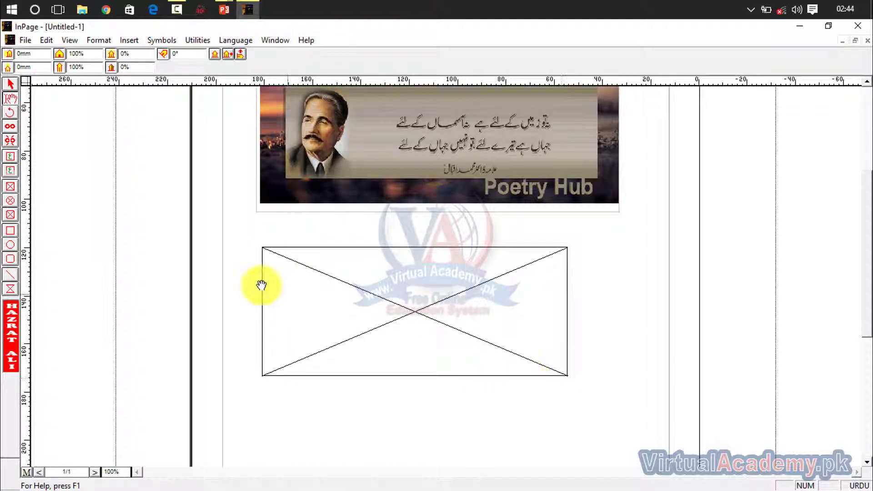
double_click(336, 313)
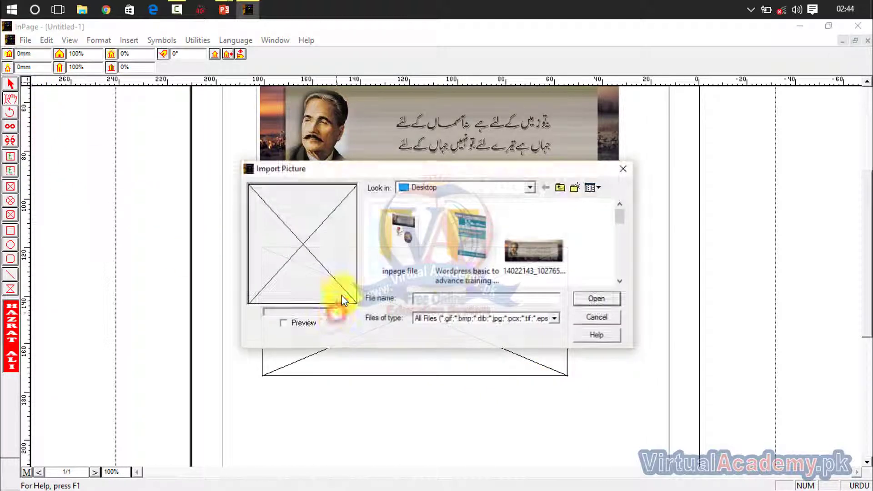
click(619, 267)
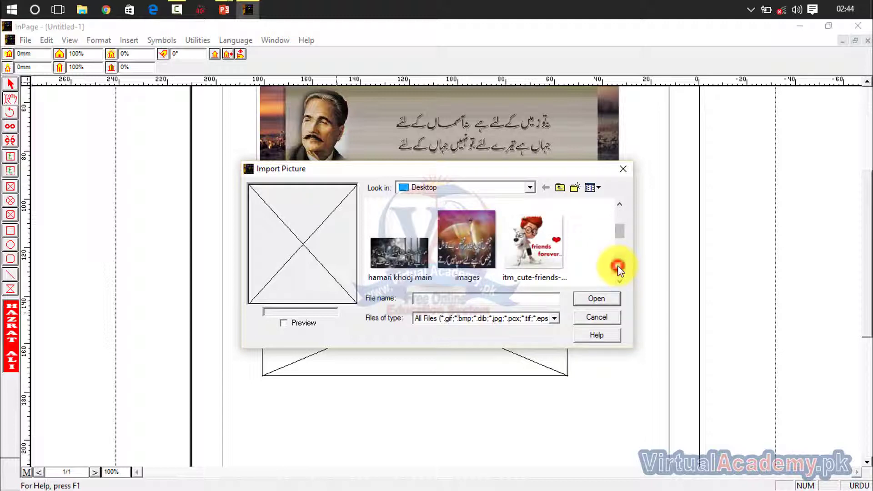
double_click(523, 252)
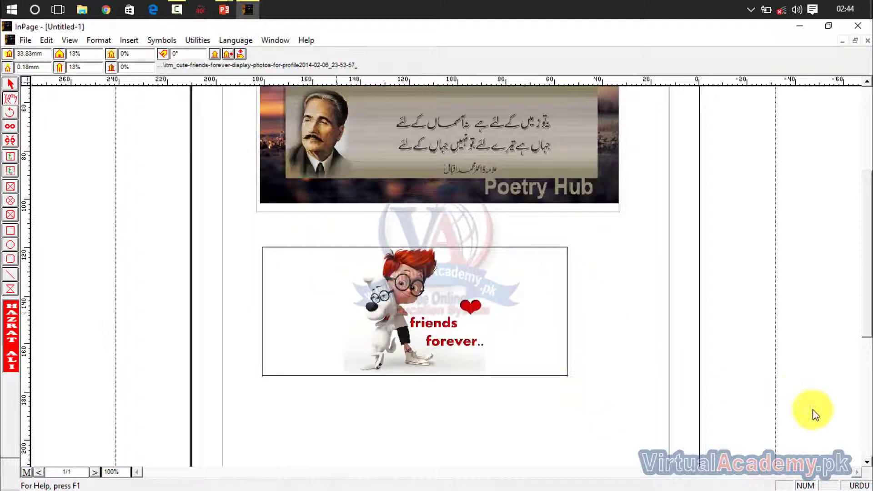
click(867, 462)
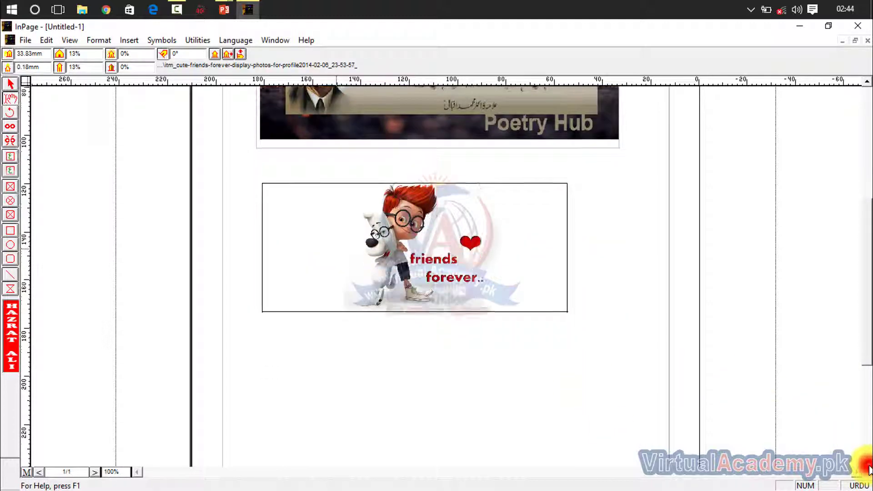
- Draw an oval picture box below the friends picture and fill it with images.jpg
click(10, 200)
drag(433, 292, 563, 395)
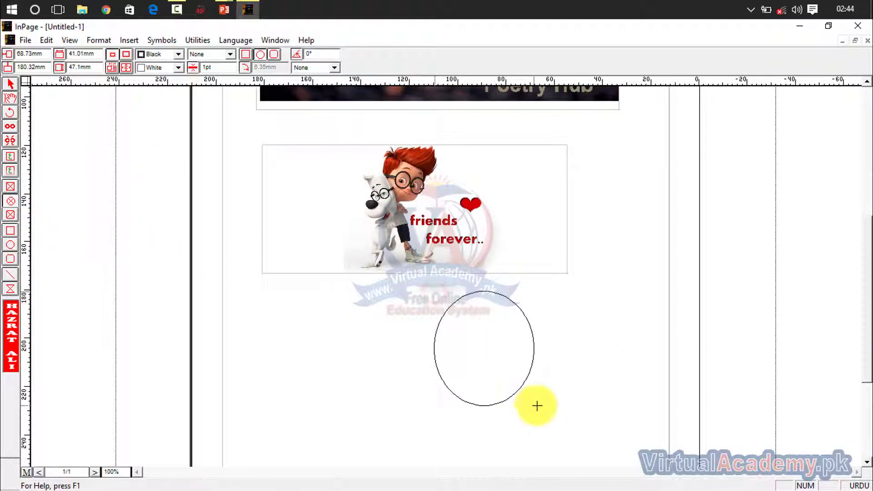
double_click(505, 334)
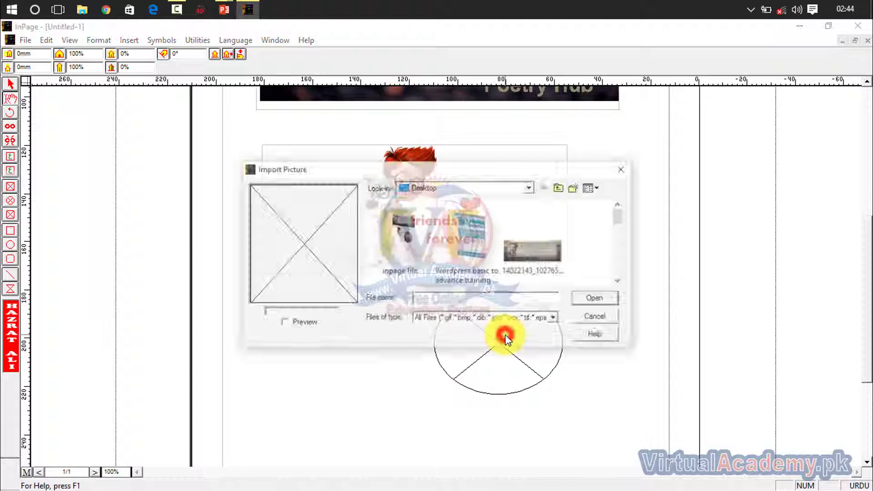
click(621, 264)
double_click(488, 249)
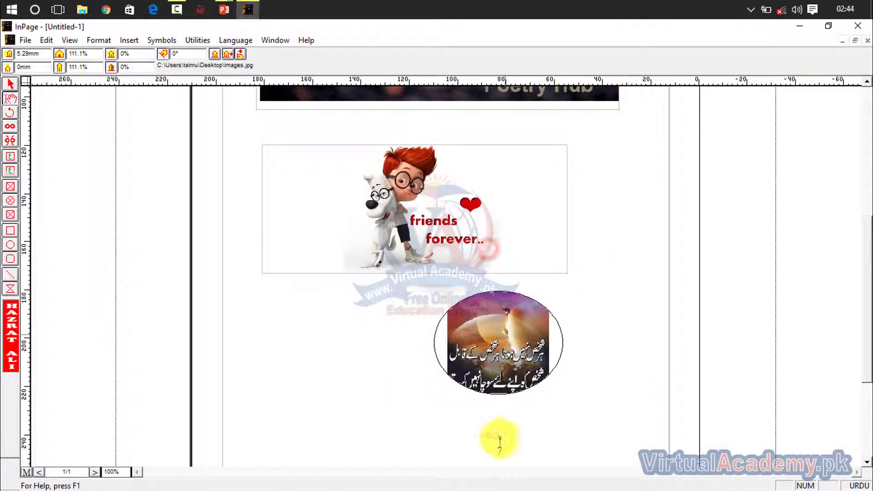
click(870, 131)
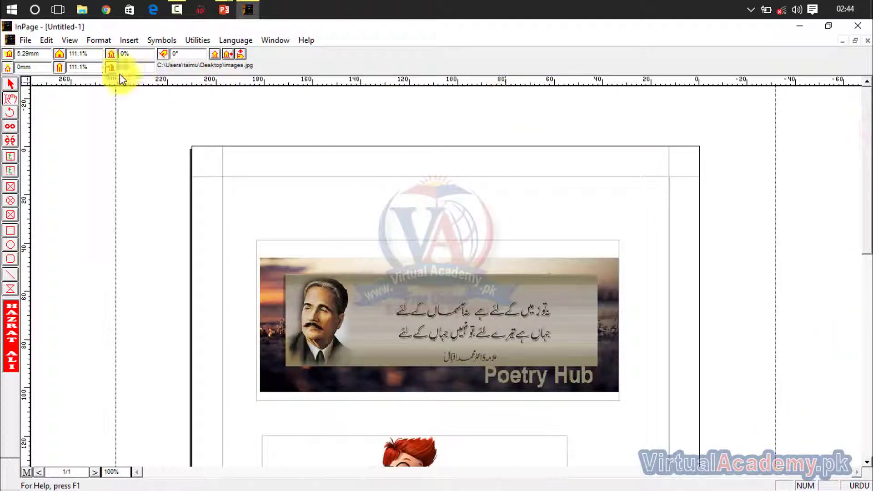
- Save the document as 1 (InPage File *.inp) in the Desktop 'inpage file' folder
click(25, 44)
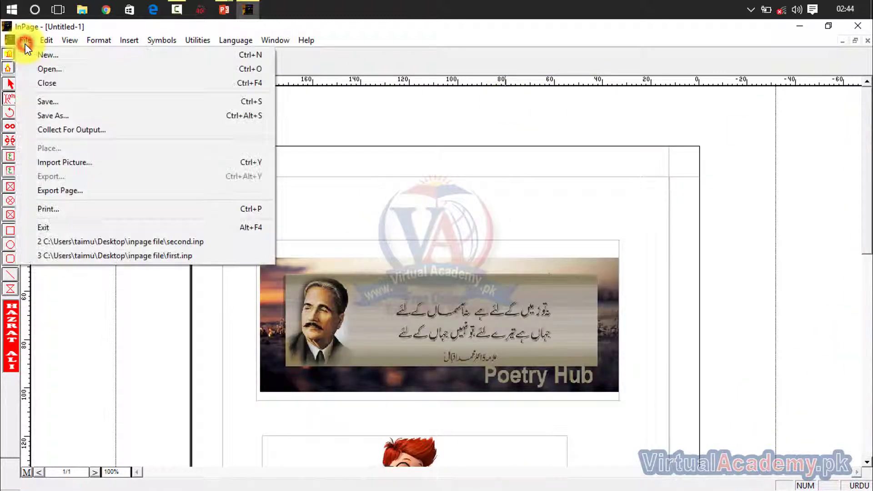
click(62, 133)
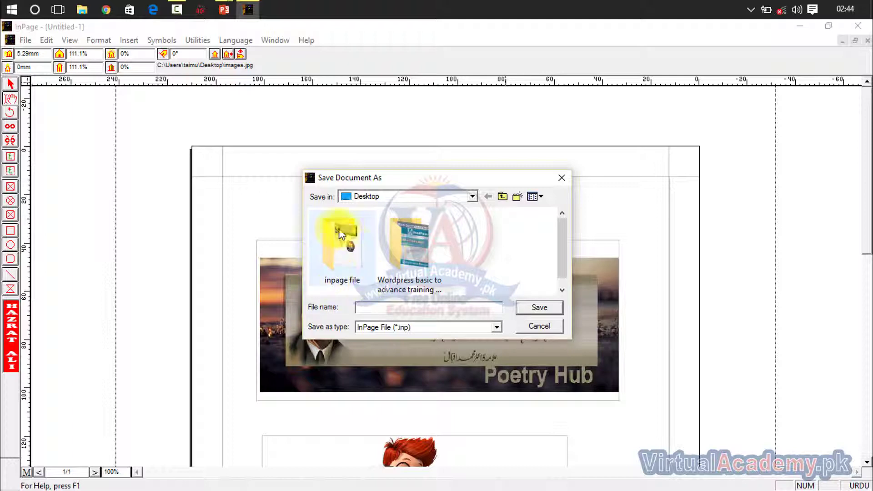
mouse_move(342, 239)
double_click(349, 255)
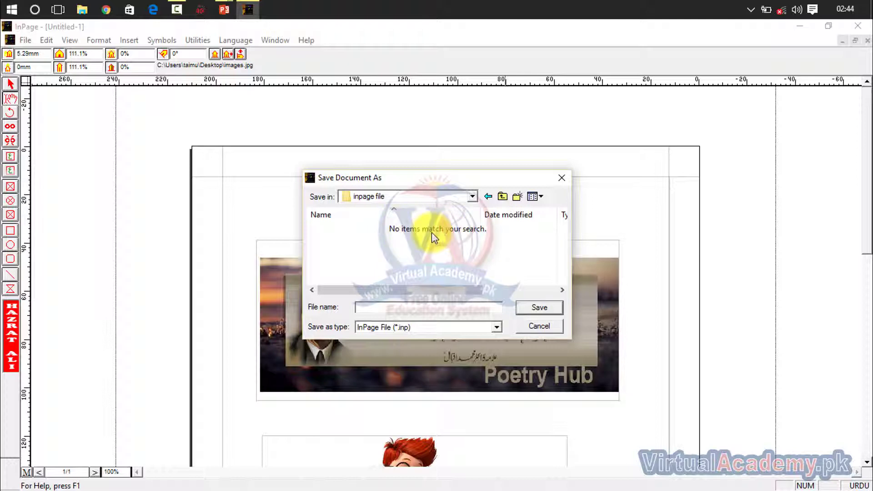
click(419, 303)
text(1)
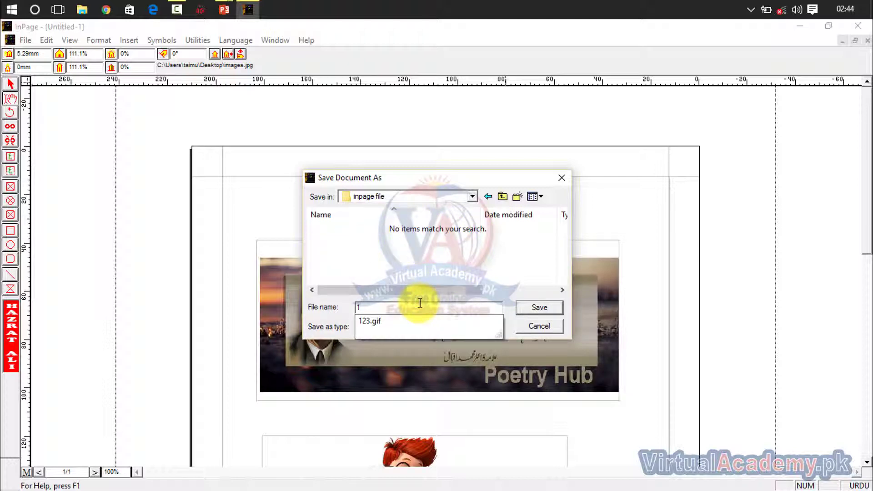
click(539, 311)
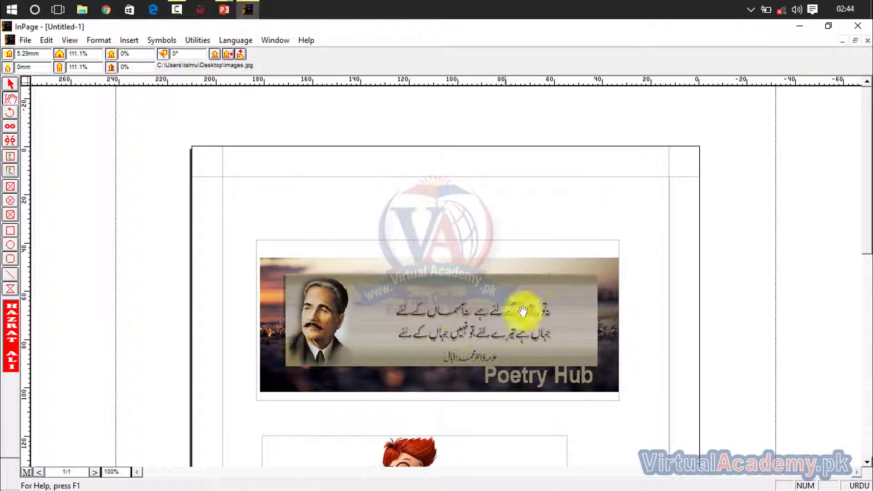
- Open the Desktop 'inpage file' folder in File Explorer and try opening 1.inp
click(82, 9)
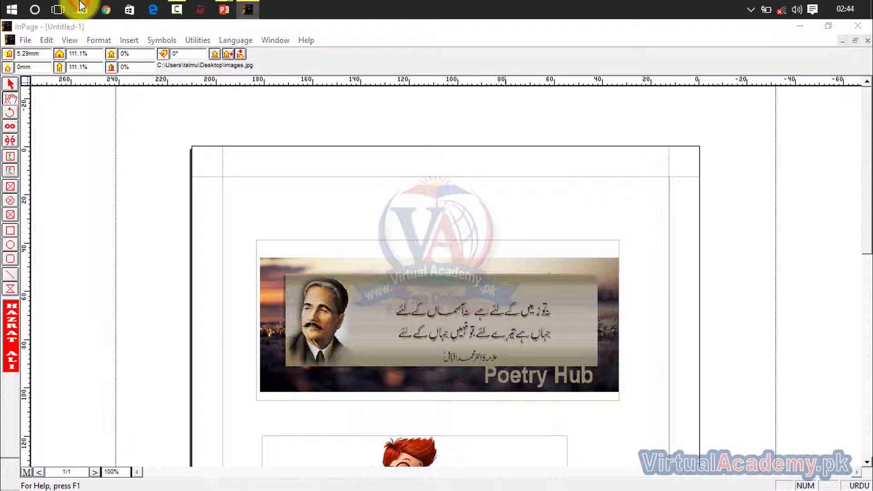
click(64, 161)
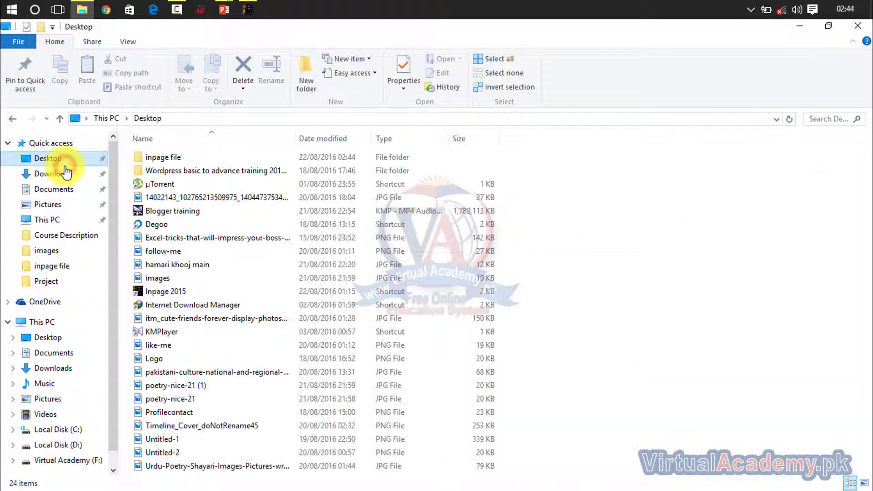
double_click(187, 157)
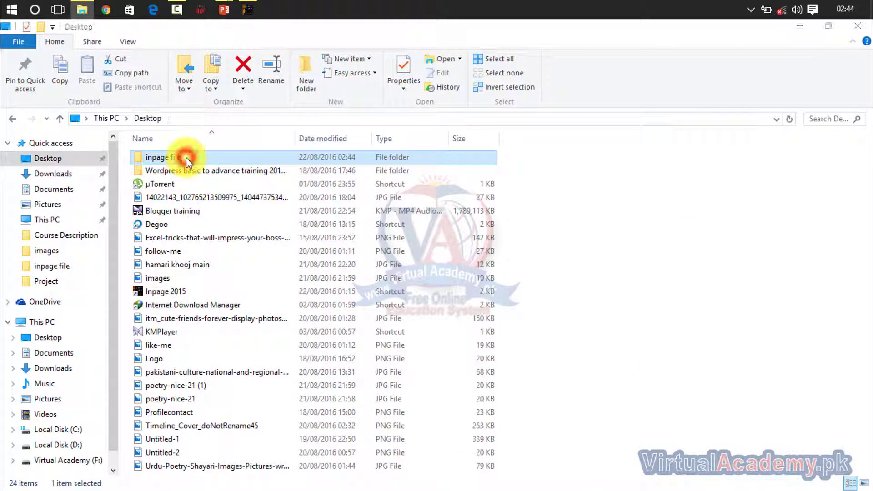
click(187, 159)
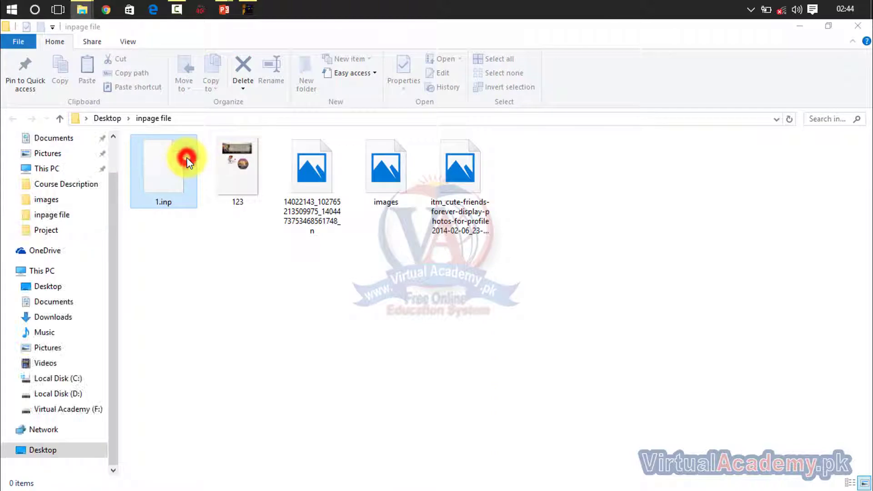
click(282, 326)
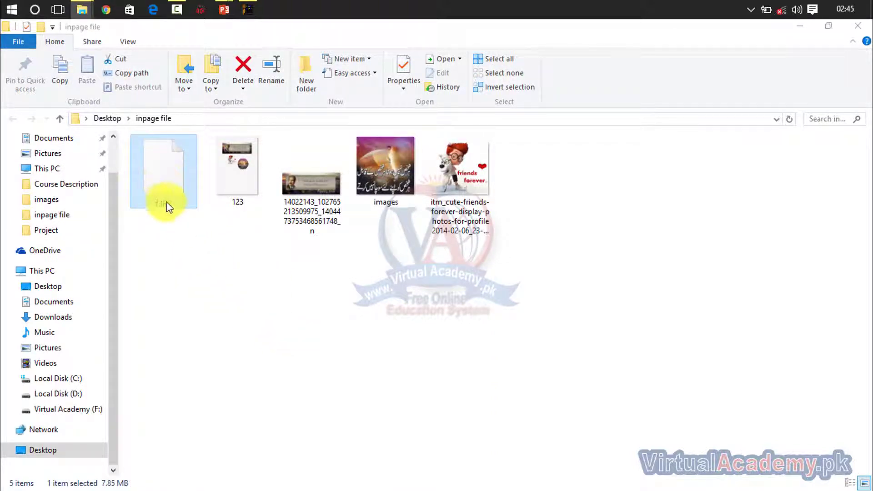
double_click(162, 181)
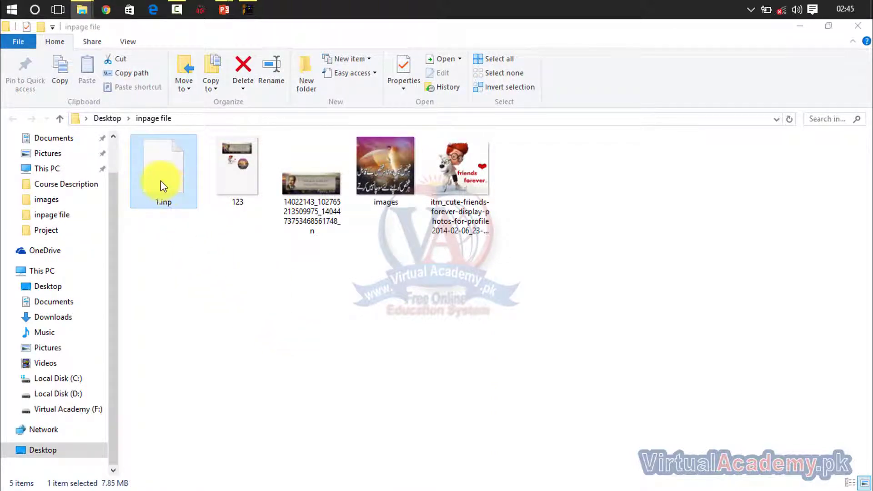
- View the exported 123.gif of the three-picture page in Photos, then close it
click(313, 220)
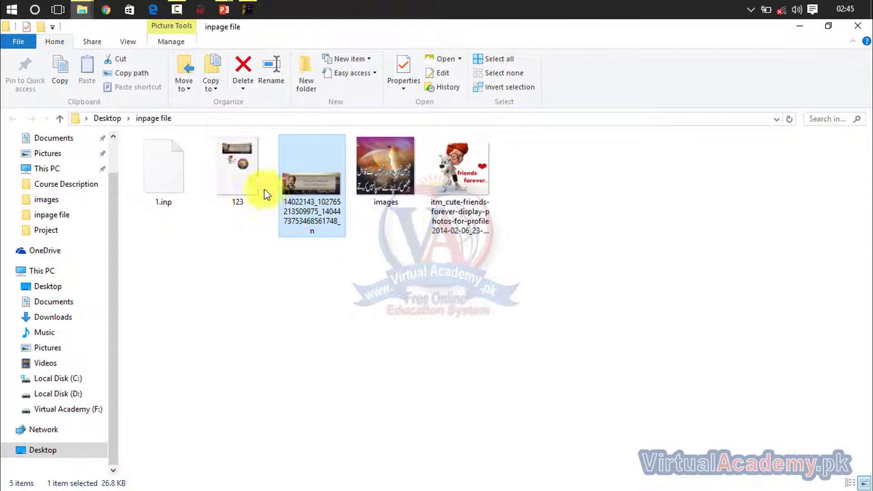
click(239, 170)
double_click(241, 173)
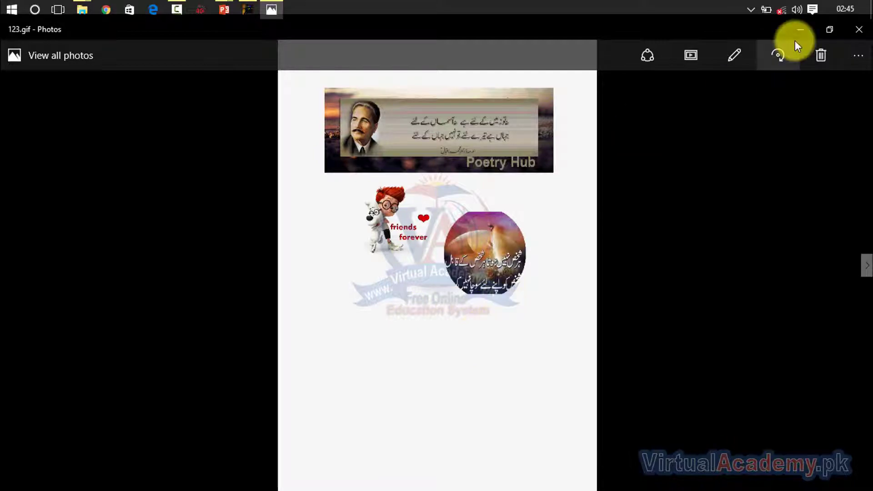
click(859, 29)
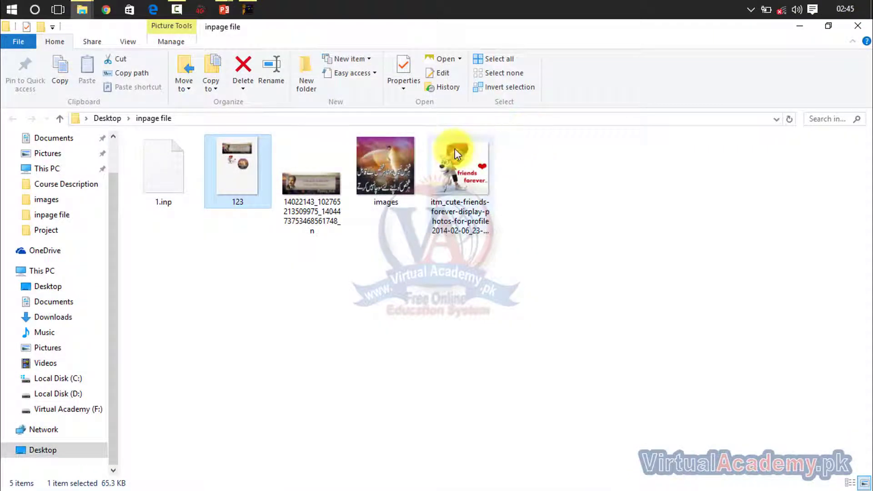
- Select 1.inp, 123 and the three image files together and delete them
click(317, 179)
click(394, 163)
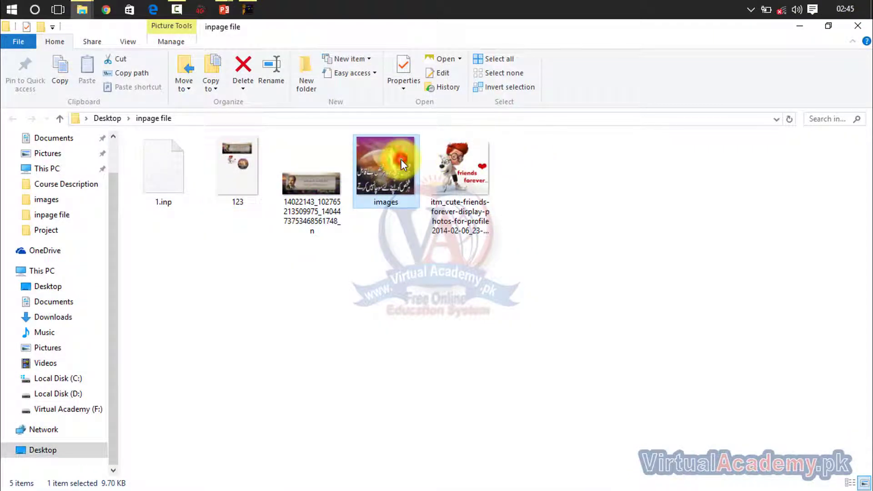
click(468, 159)
click(557, 185)
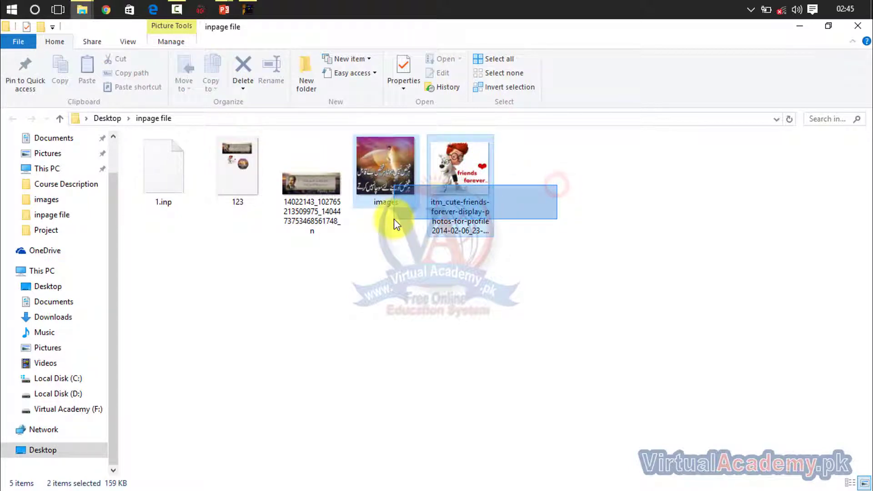
drag(511, 186, 300, 248)
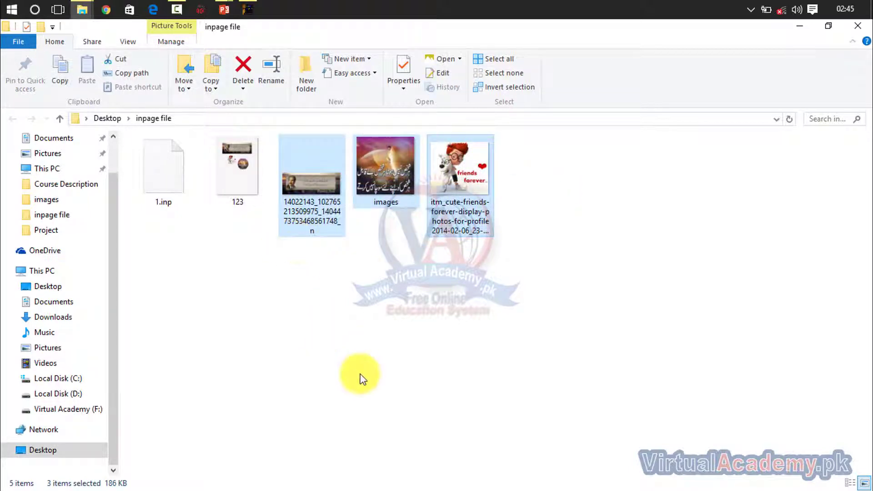
mouse_move(559, 184)
mouse_down()
mouse_move(334, 236)
mouse_move(163, 237)
mouse_up()
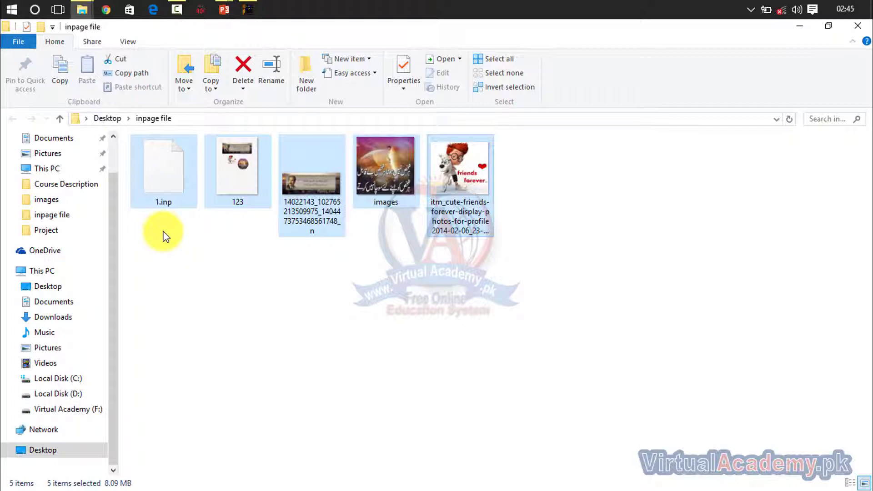
key(Delete)
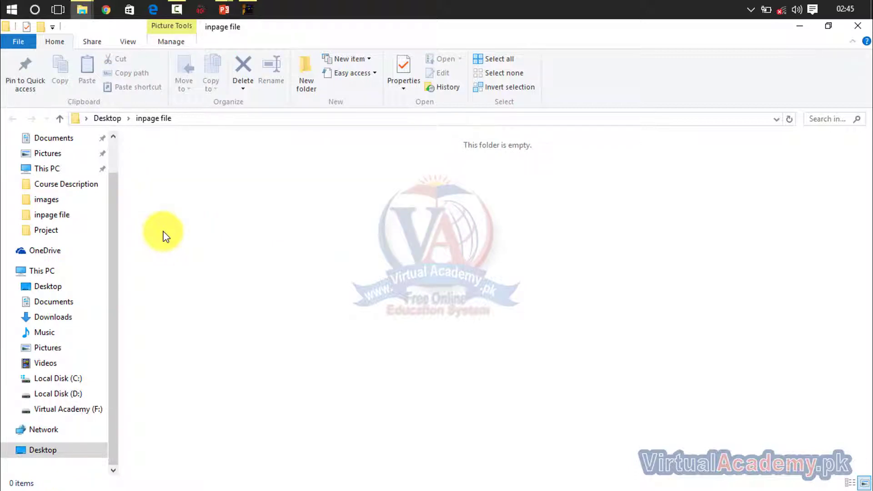
- Return to InPage and open File > Export Page for the Export As Picture dialog
mouse_move(247, 10)
click(246, 63)
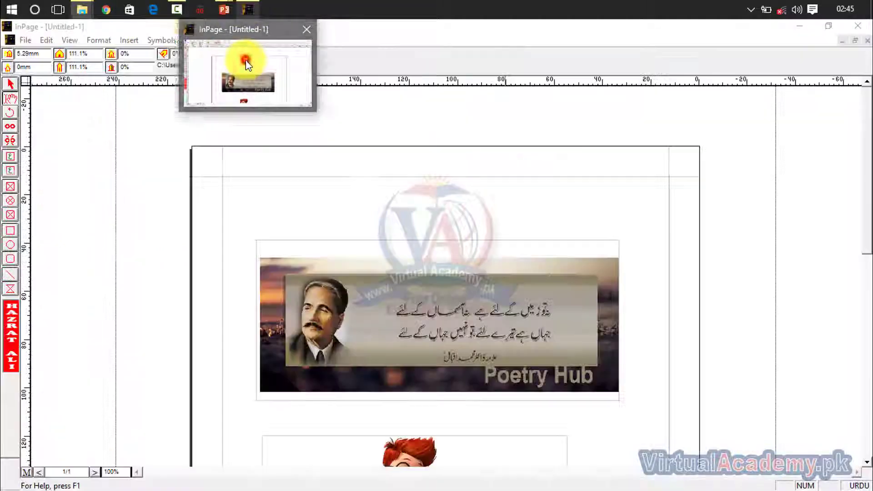
click(25, 40)
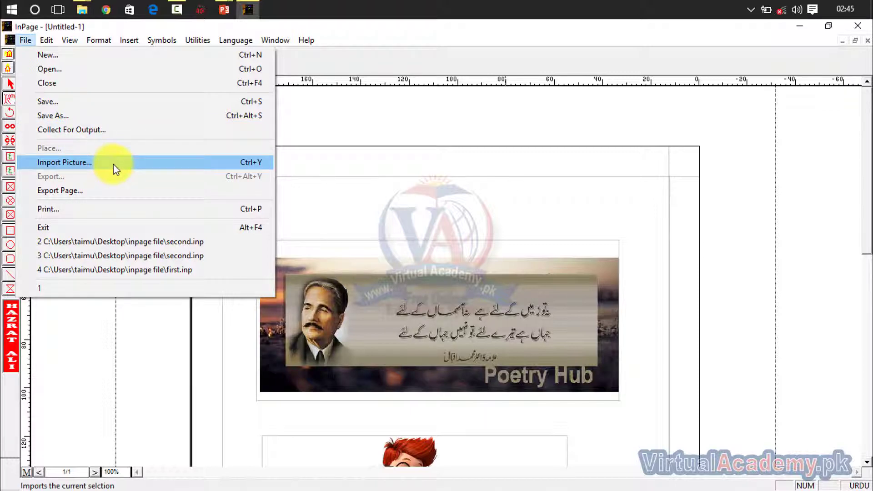
click(109, 195)
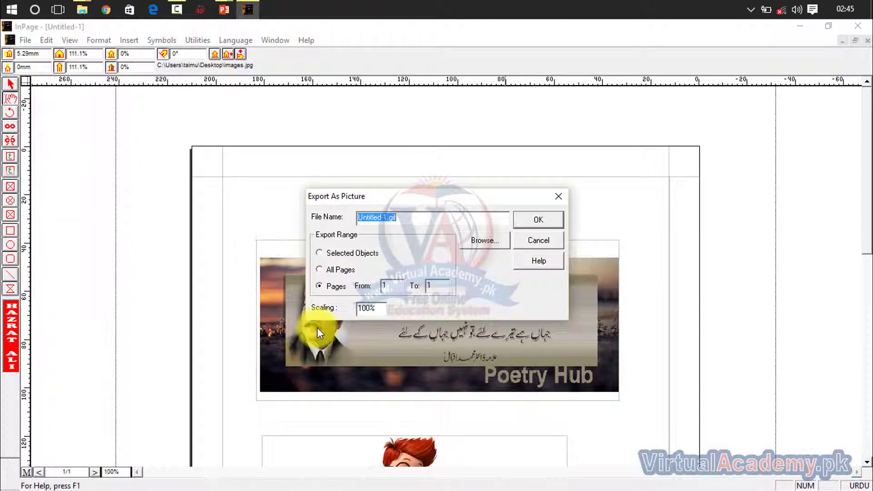
- Try the Selected Objects and Pages From/To export ranges, entering 3 as the start page
click(389, 217)
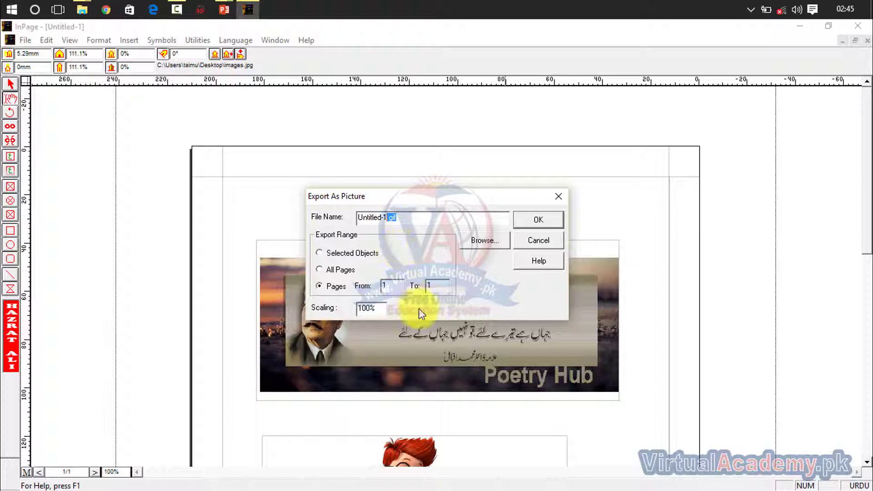
click(323, 253)
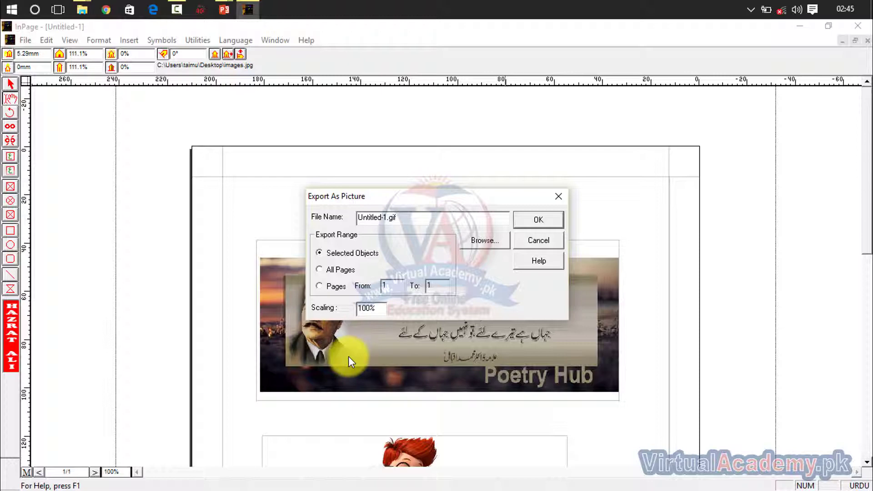
click(342, 270)
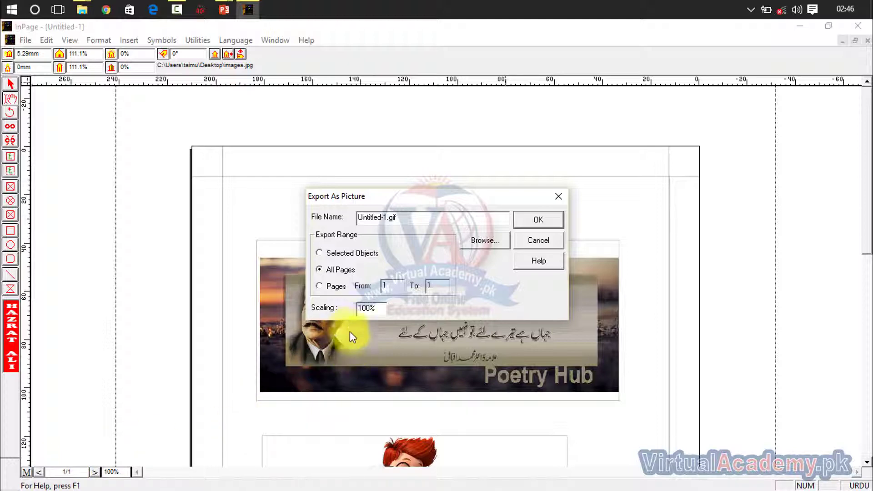
click(335, 289)
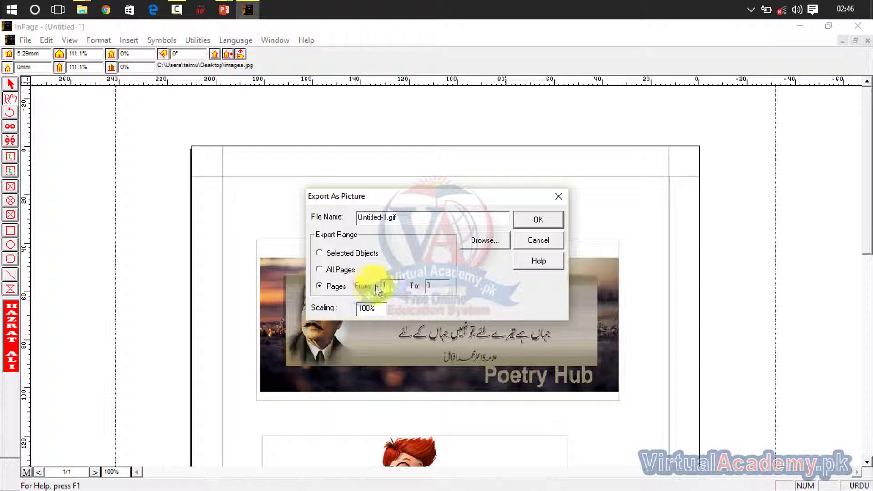
click(390, 286)
text(3)
click(443, 289)
key(BackSpace)
text(5)
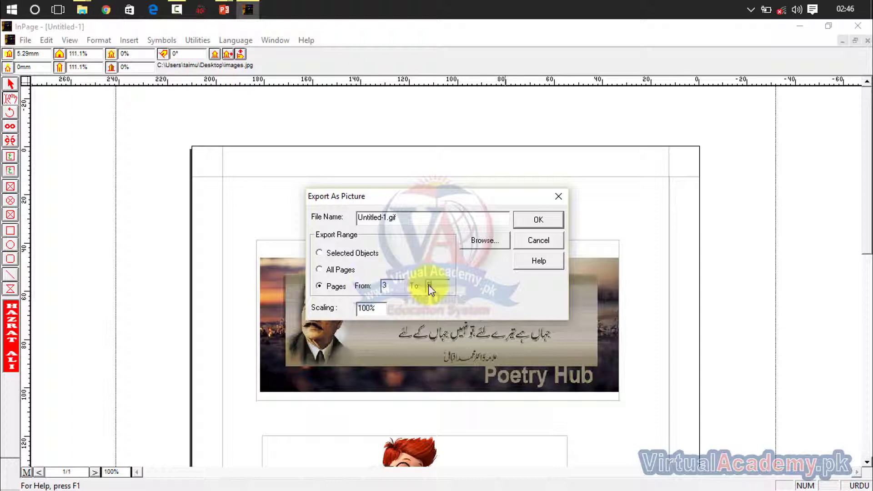
- Settle on All Pages as the export range and clear the page range fields
click(344, 270)
click(435, 276)
key(BackSpace)
- Set the export target to inpage.gif in the inpage file folder
click(486, 244)
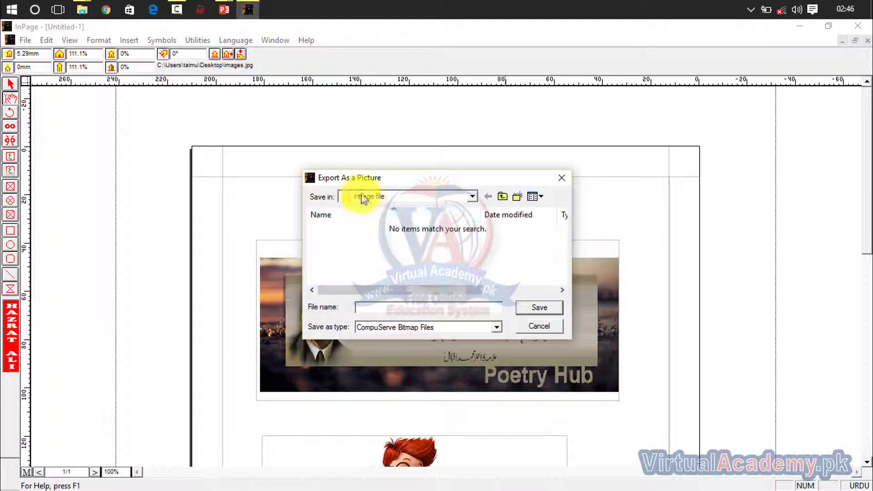
click(376, 306)
text(inpage)
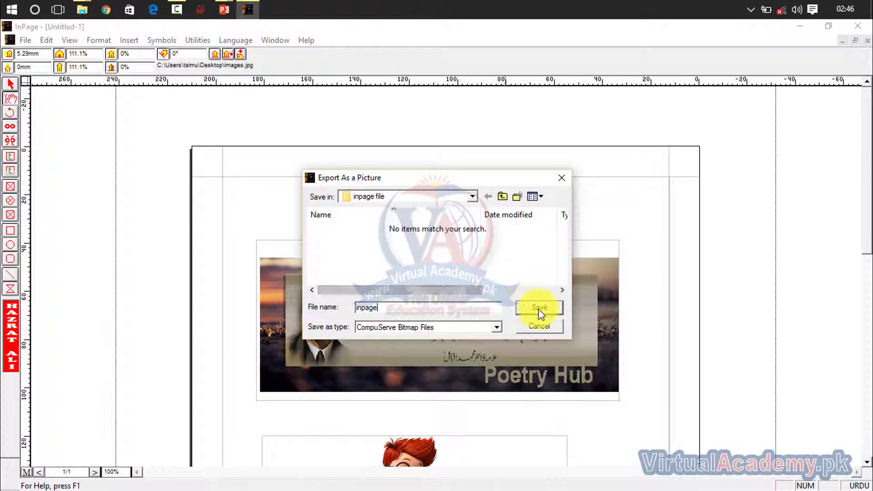
click(539, 308)
- Try exporting Selected Objects, dismiss both invalid-value warnings, and cancel the export
click(537, 219)
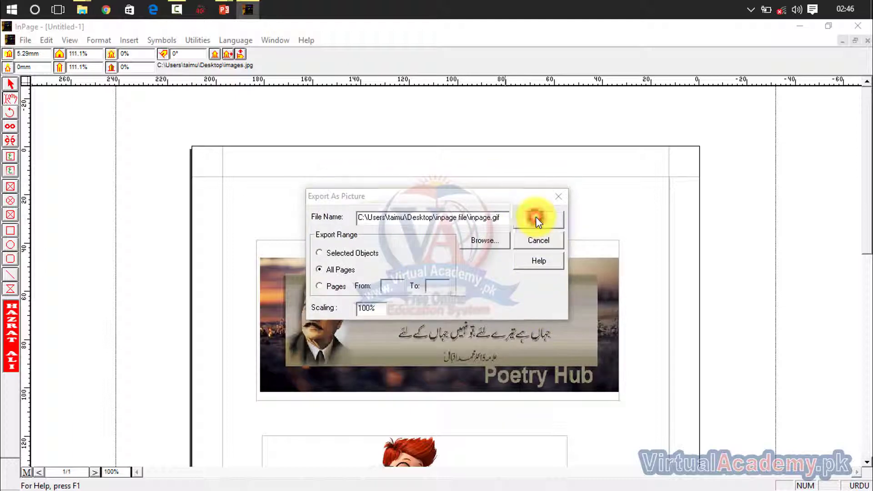
click(480, 287)
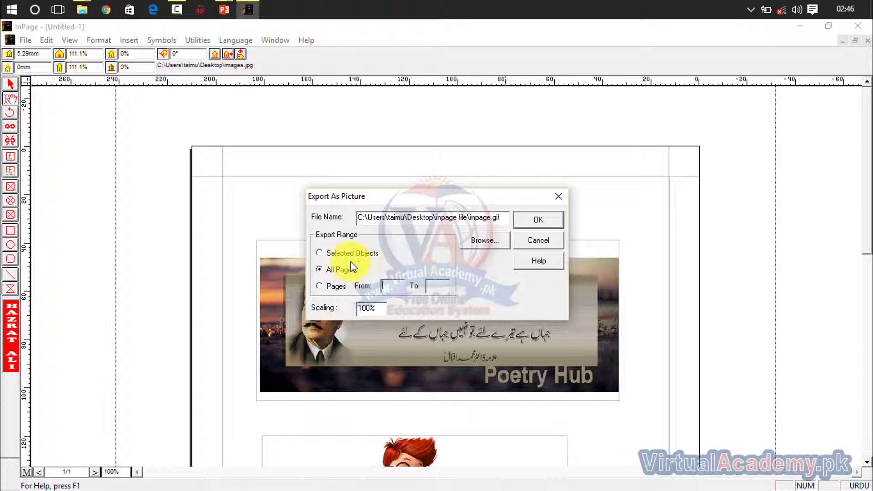
click(334, 254)
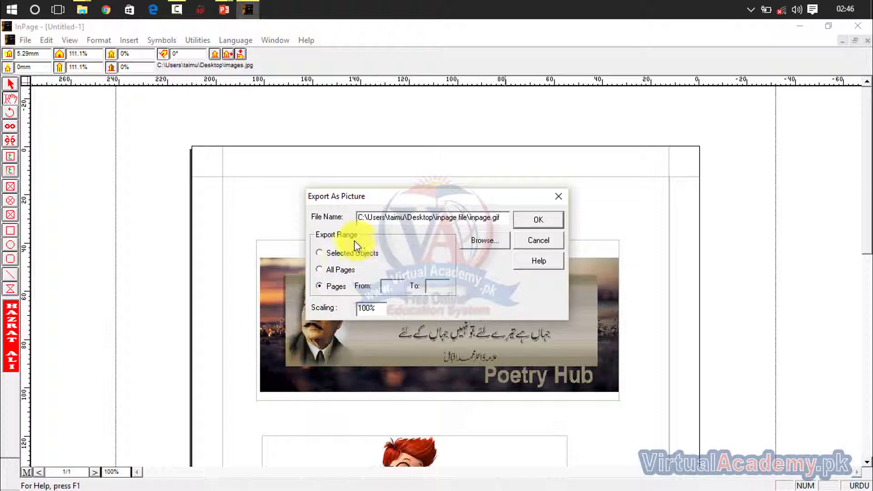
click(529, 222)
click(502, 212)
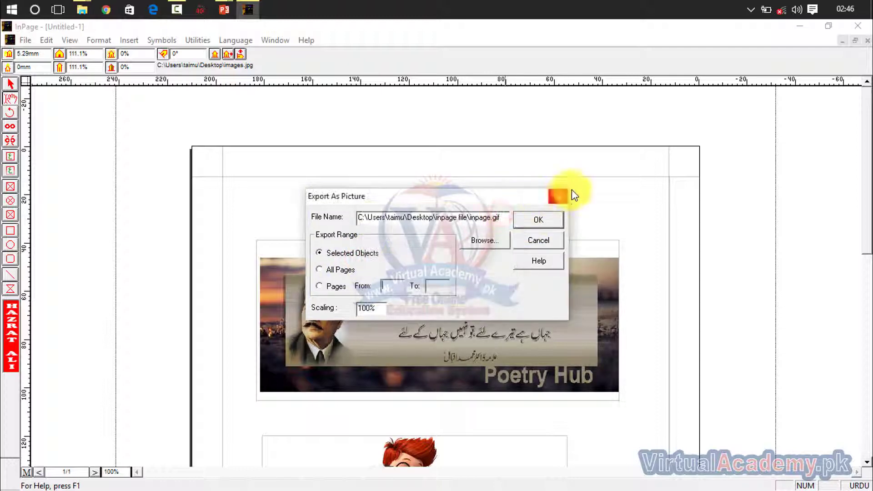
click(564, 197)
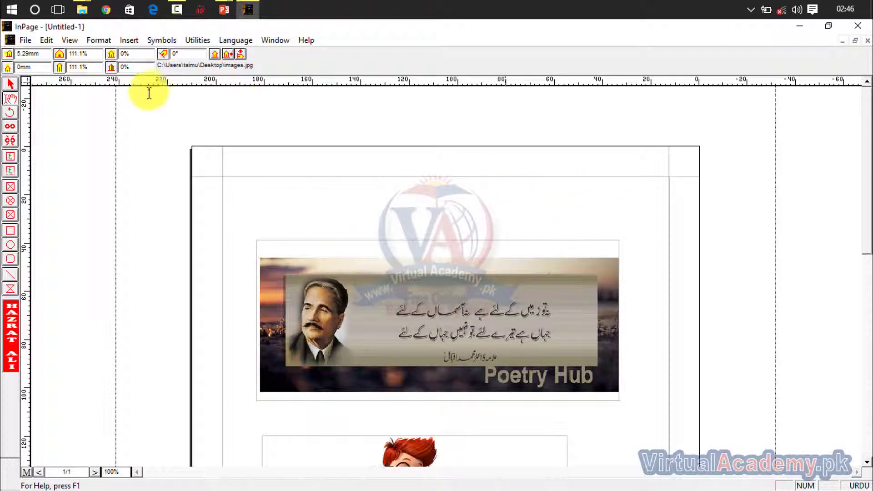
- Export page 1 as image.gif into the inpage file folder and view that folder in File Explorer
click(26, 40)
click(65, 186)
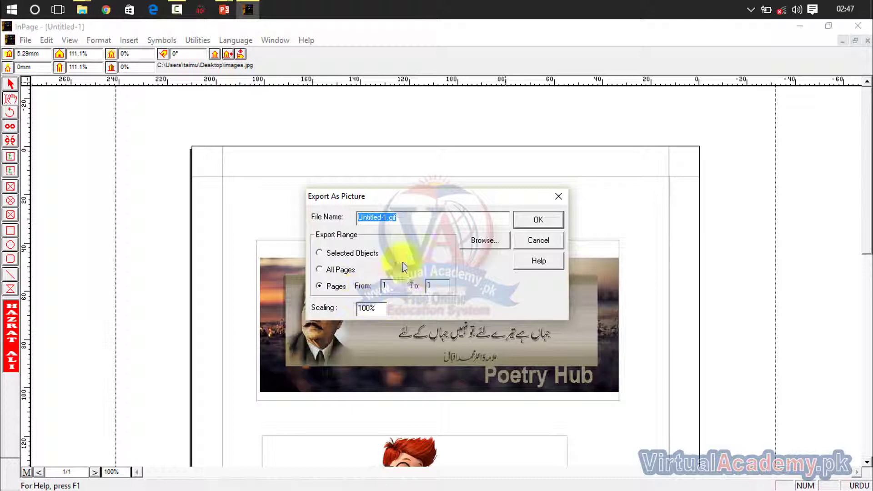
click(409, 218)
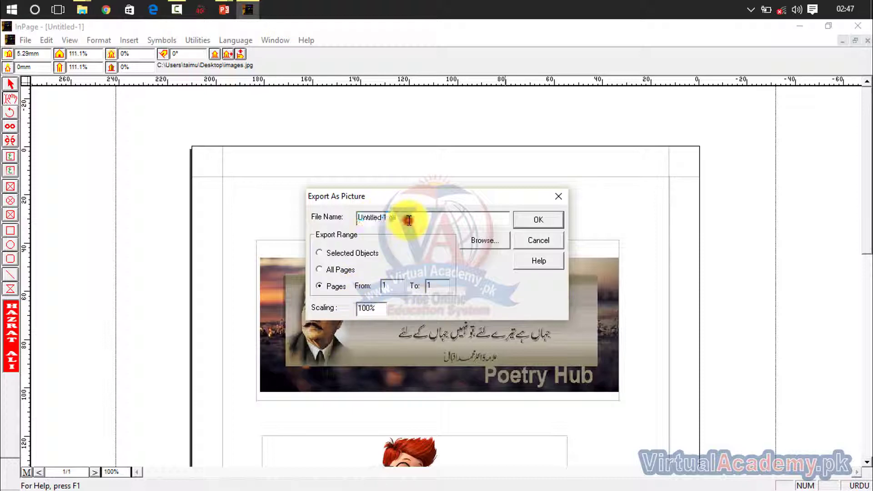
click(487, 242)
text(image)
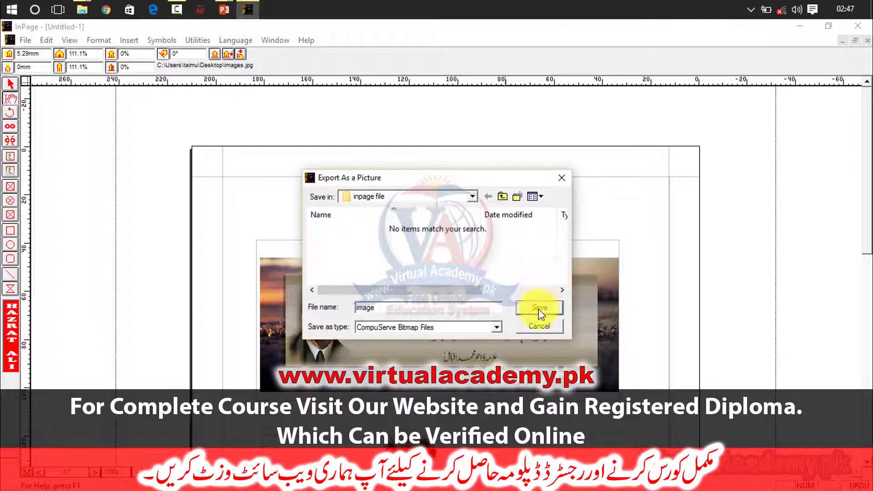
click(539, 308)
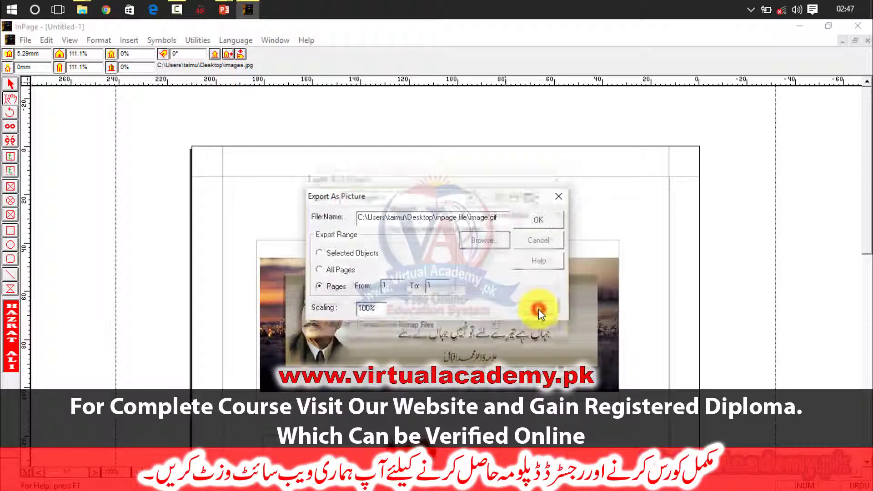
click(537, 220)
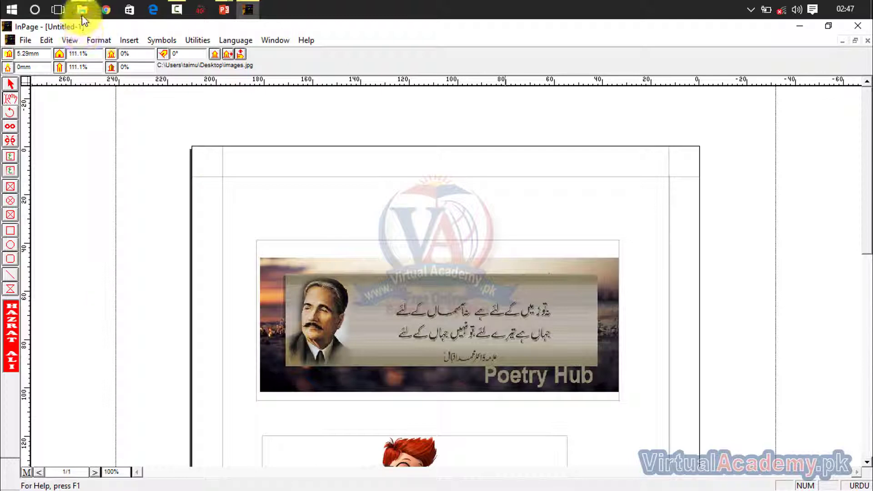
mouse_move(82, 10)
click(185, 66)
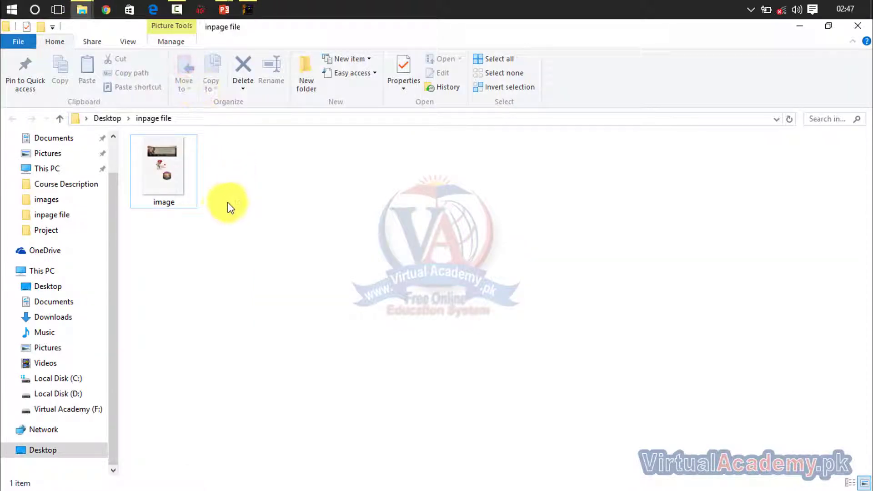
double_click(169, 176)
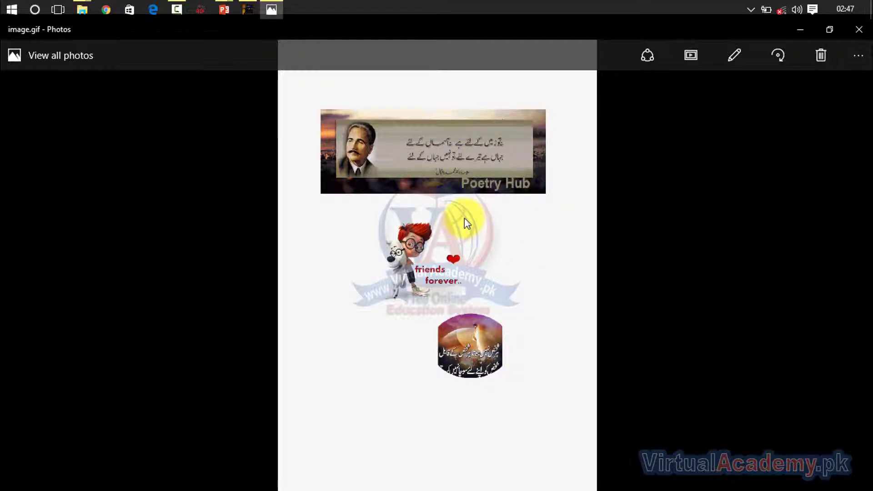
click(859, 29)
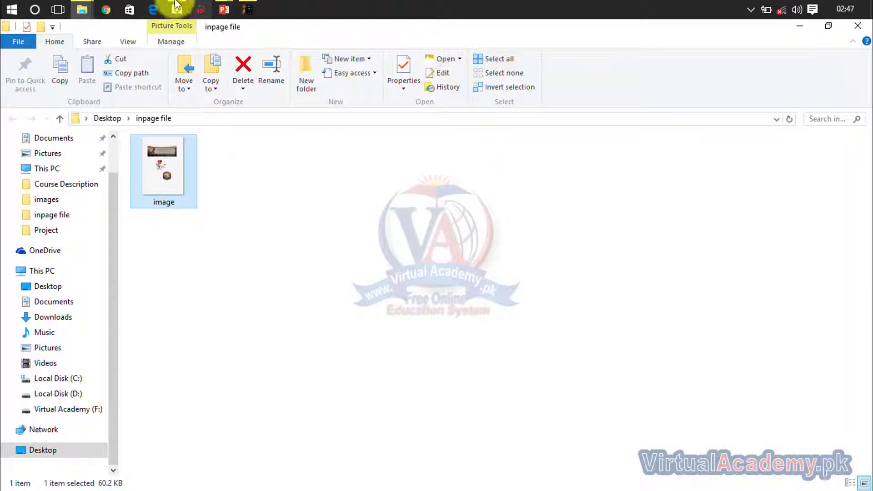
mouse_move(82, 9)
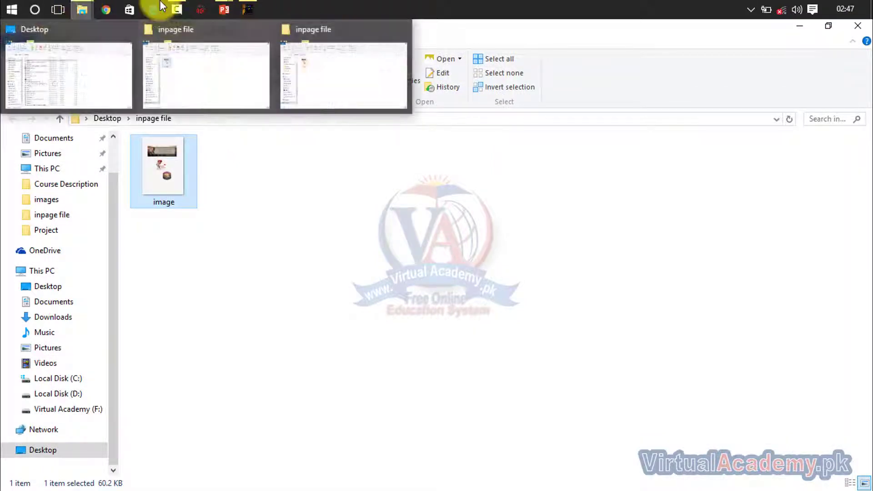
- Start printing to Microsoft Print to PDF and bring up its document properties
click(248, 9)
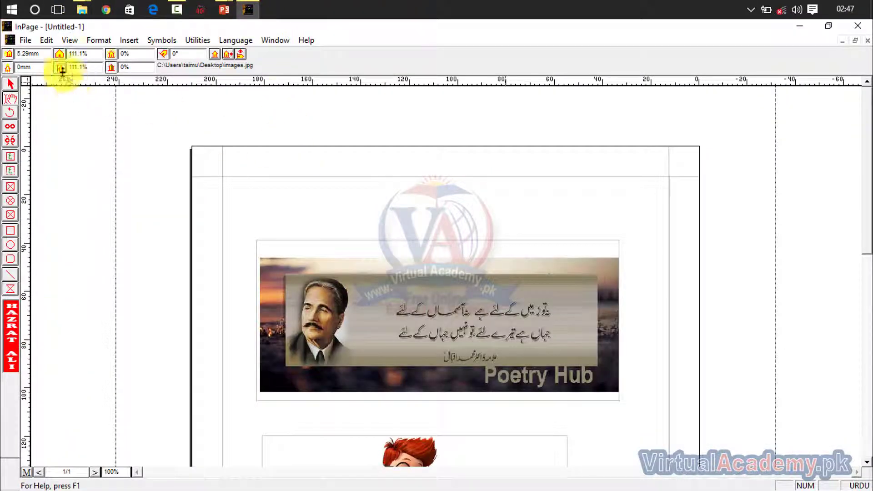
click(25, 40)
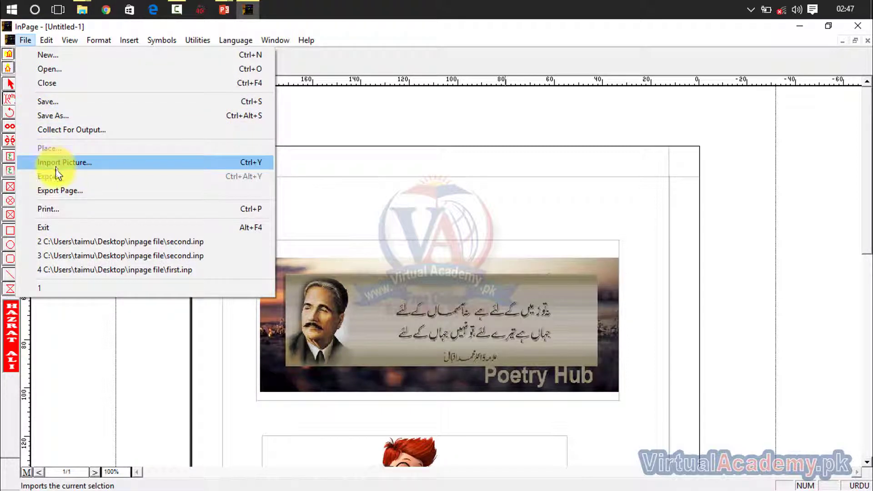
click(78, 209)
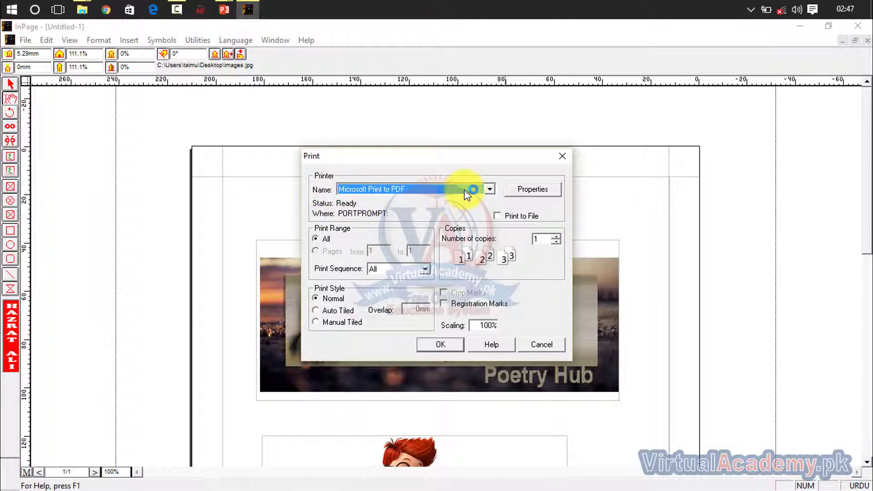
click(526, 189)
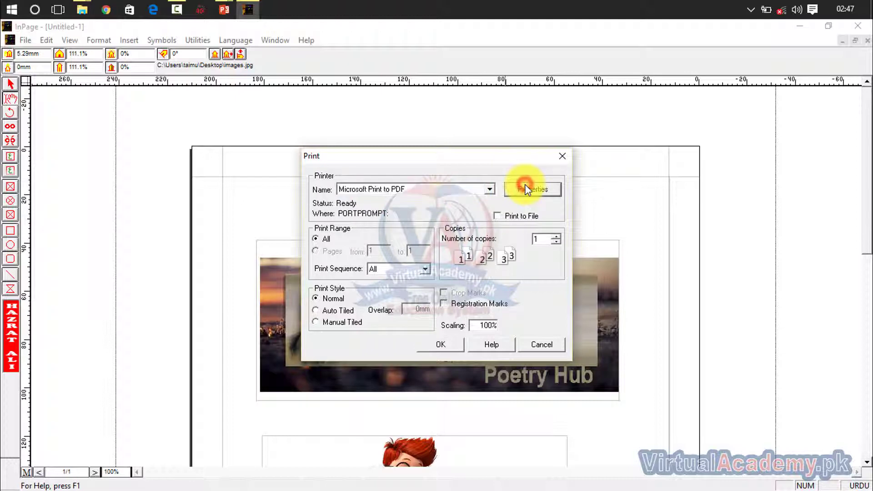
click(533, 189)
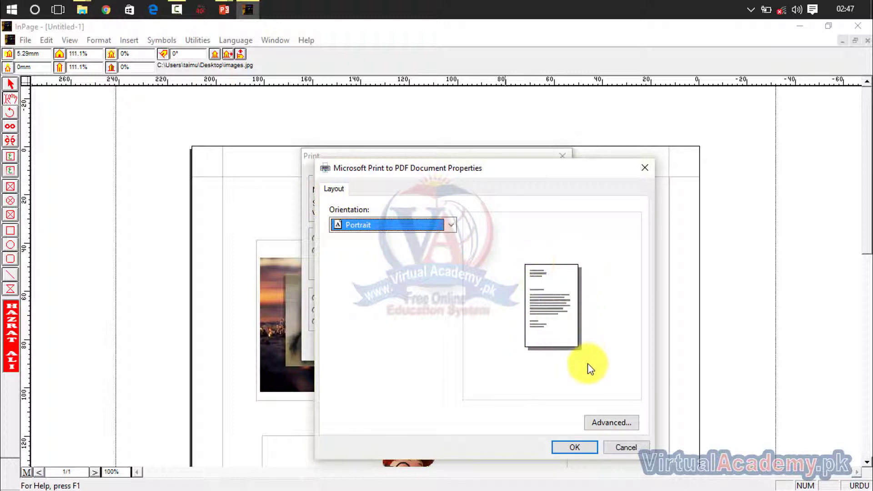
- Inspect the copy count setting in the PDF printer's Advanced options, then close them
click(610, 422)
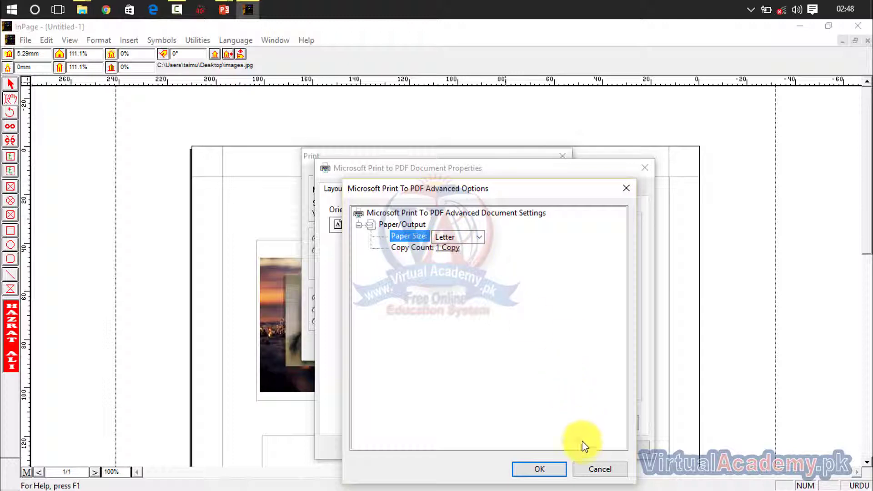
click(448, 247)
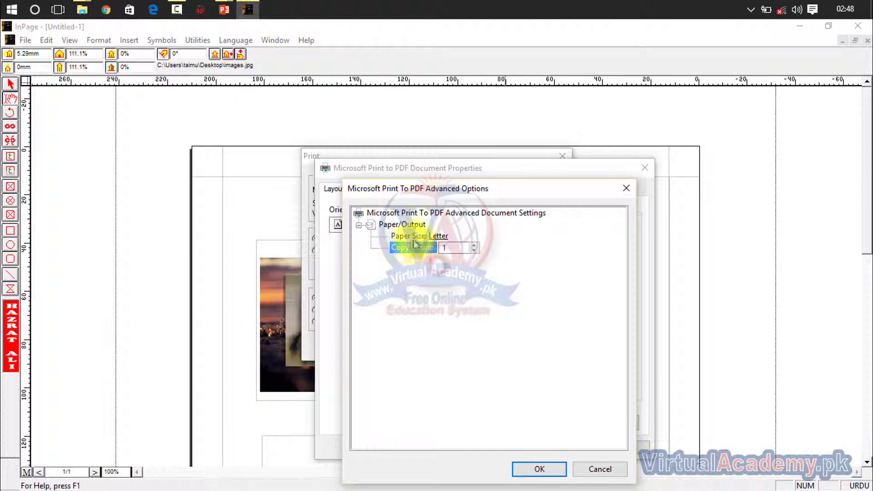
double_click(451, 249)
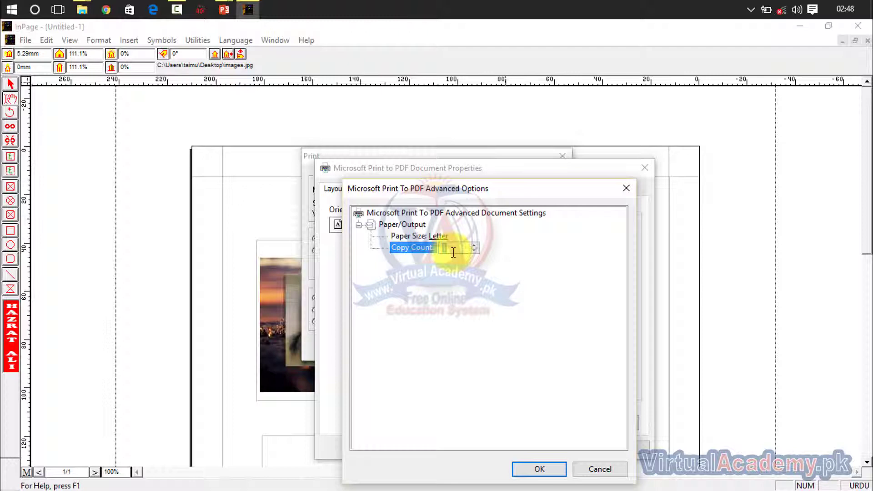
click(624, 187)
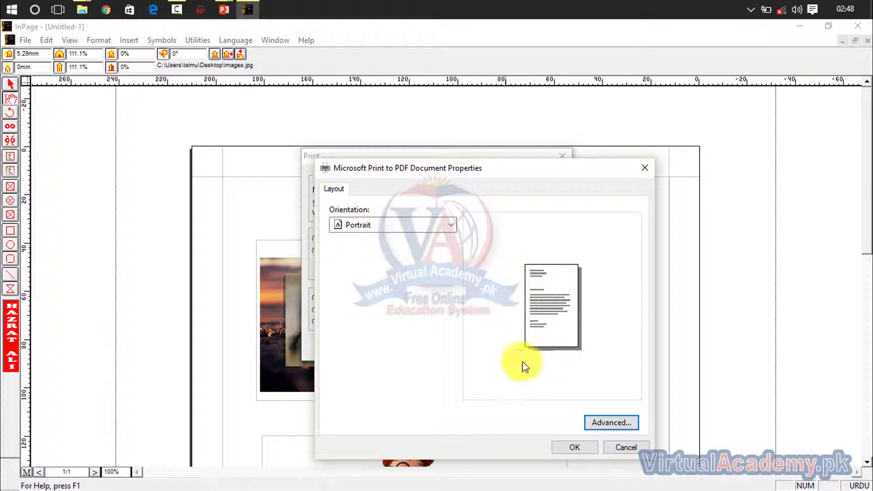
- Set the page orientation to Landscape and return to the Print dialog
click(411, 225)
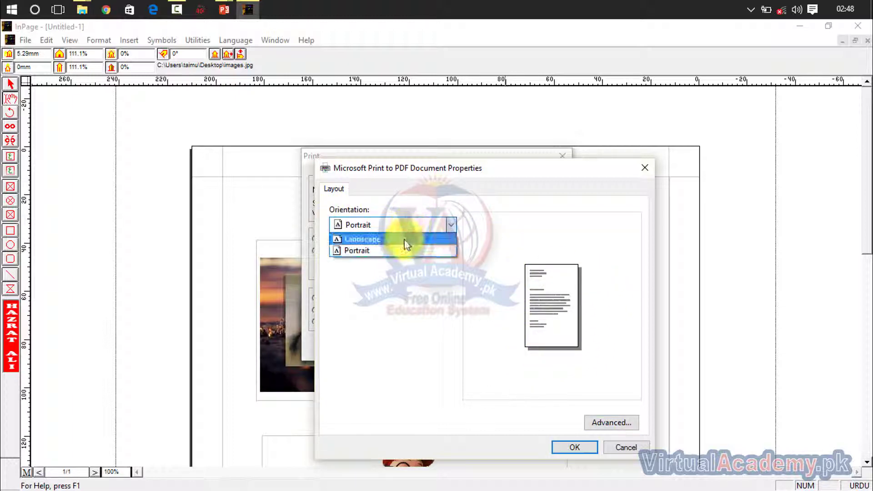
click(406, 244)
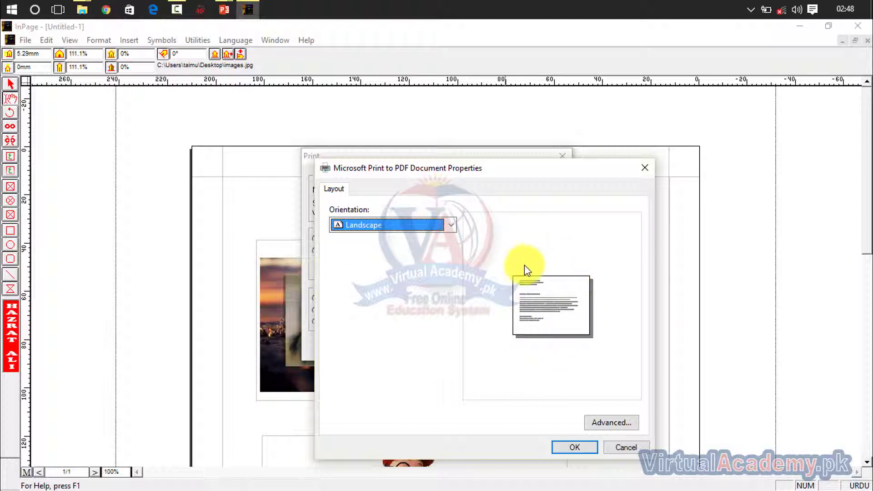
click(563, 441)
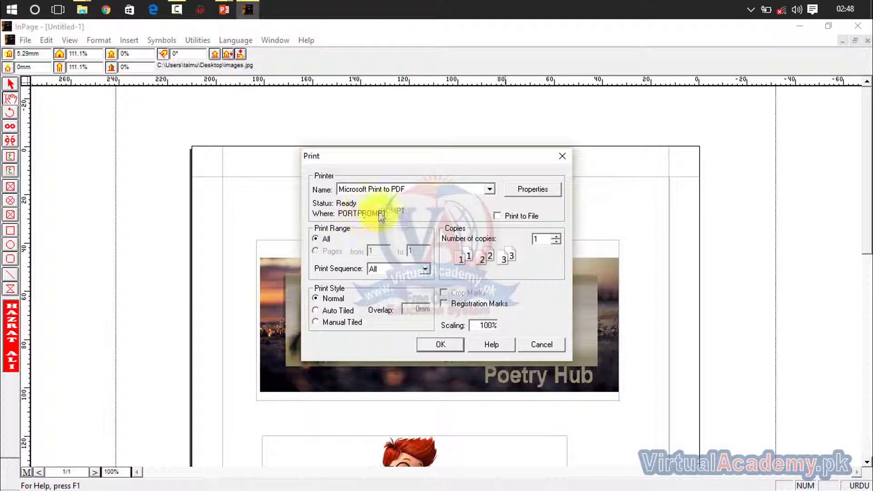
- Tick Print to File and, after trying Even, leave the print sequence on All
click(498, 217)
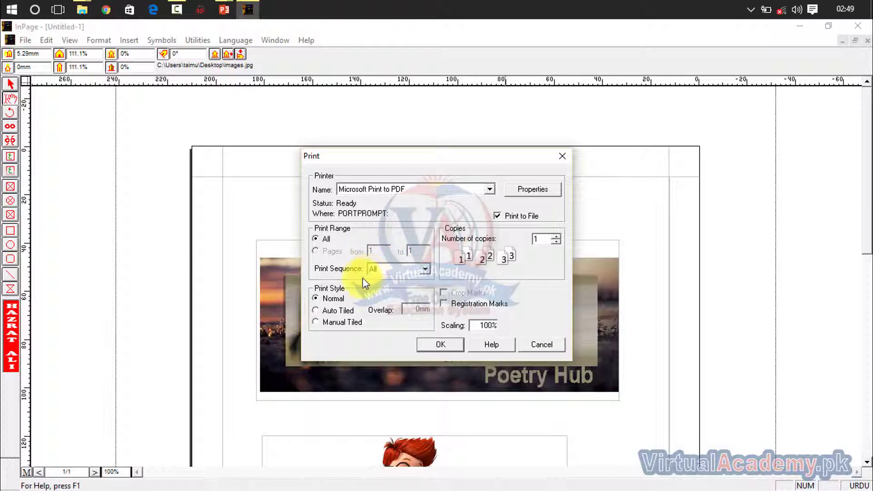
click(425, 269)
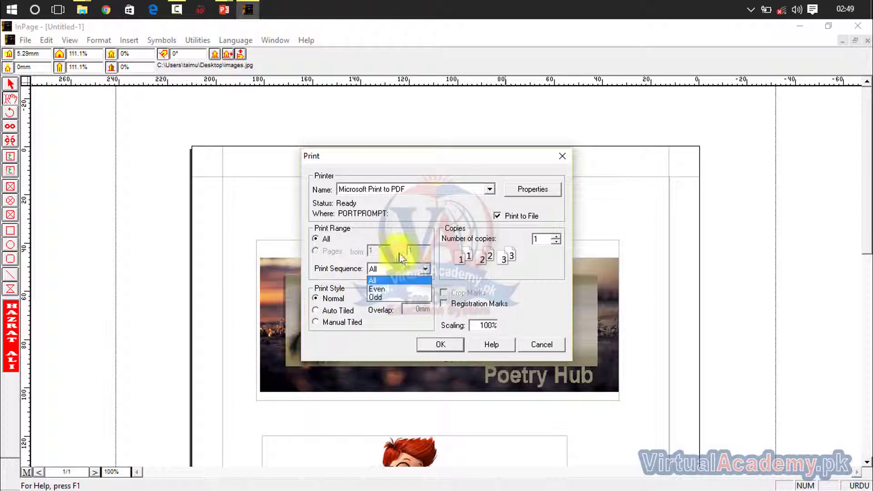
click(381, 290)
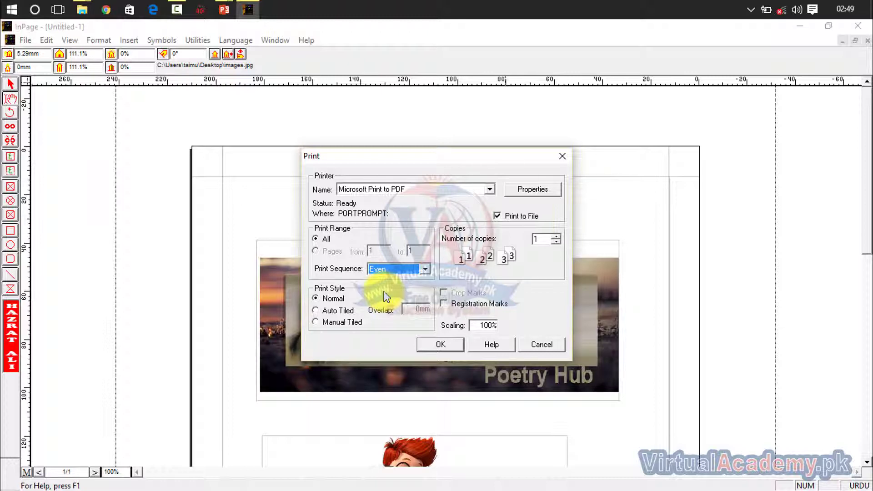
click(416, 270)
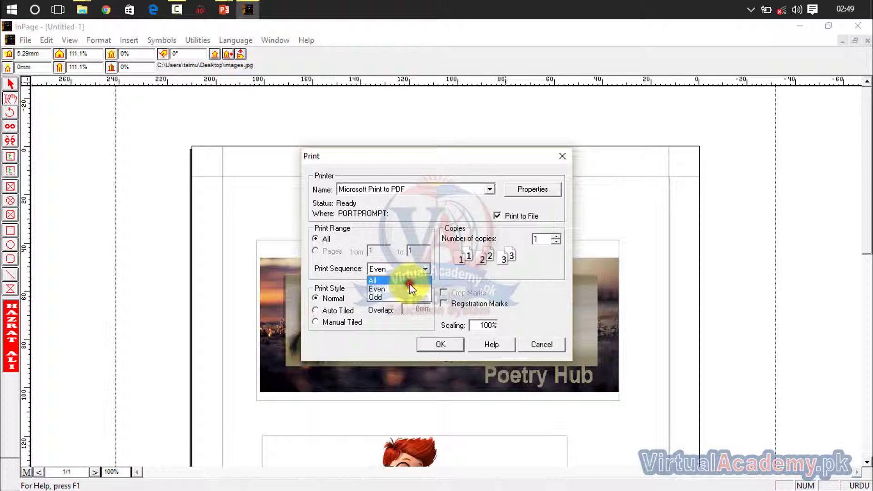
click(409, 282)
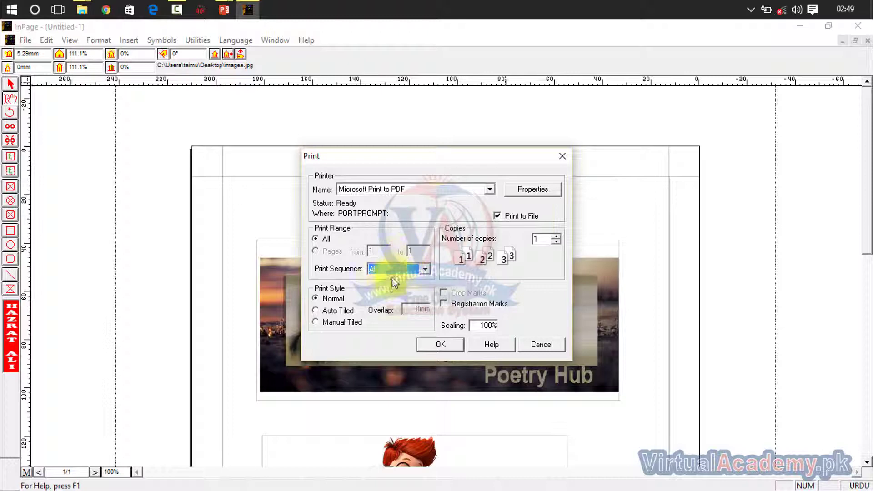
- Try Auto and Manual Tiled print styles, settle on Normal, and raise the number of copies
click(329, 314)
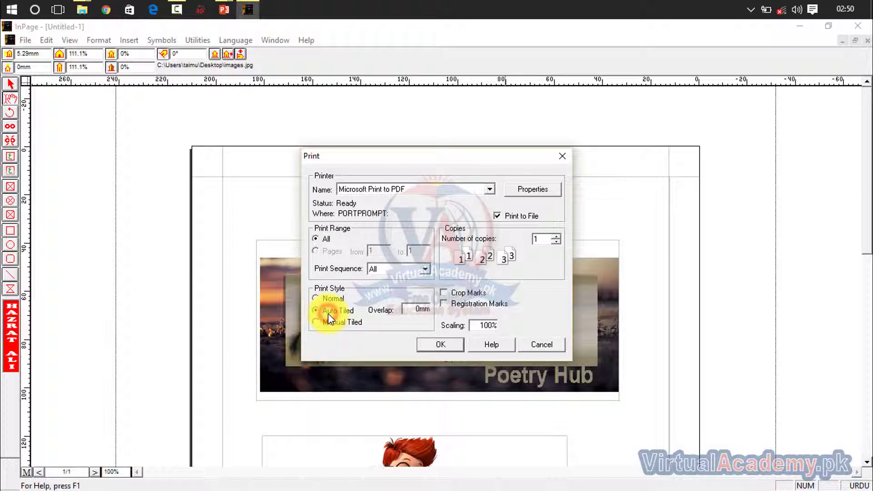
click(342, 323)
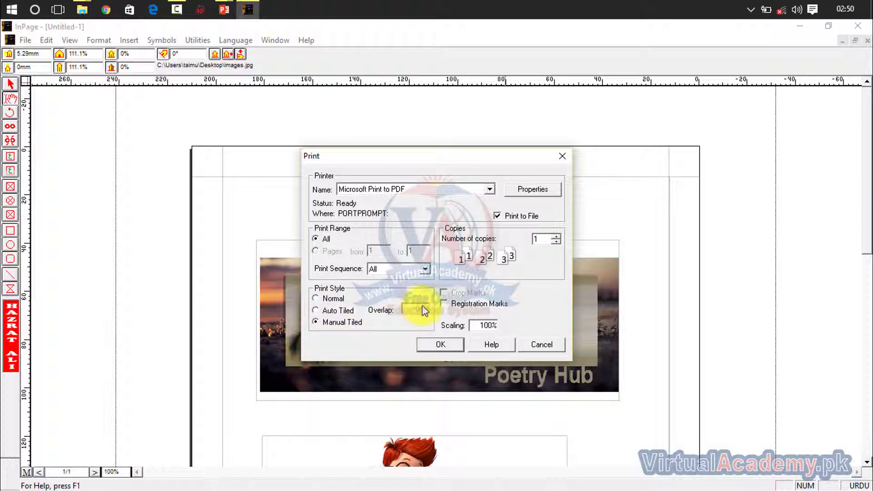
click(339, 311)
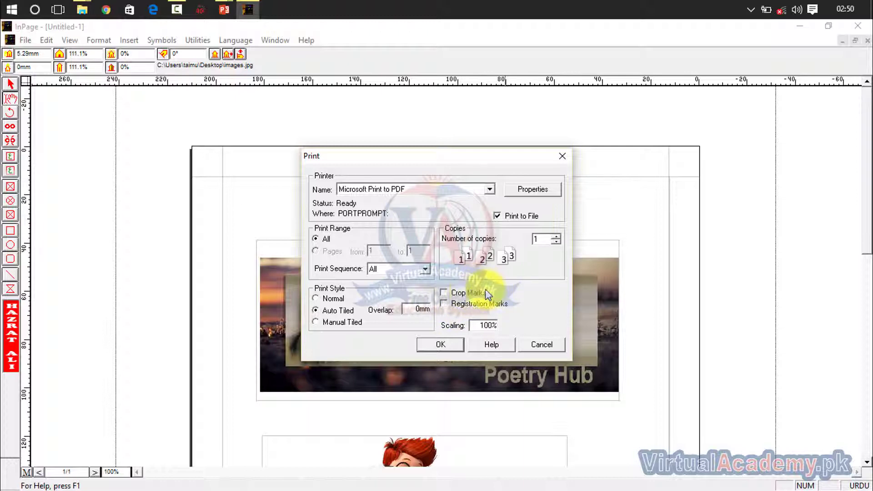
click(337, 300)
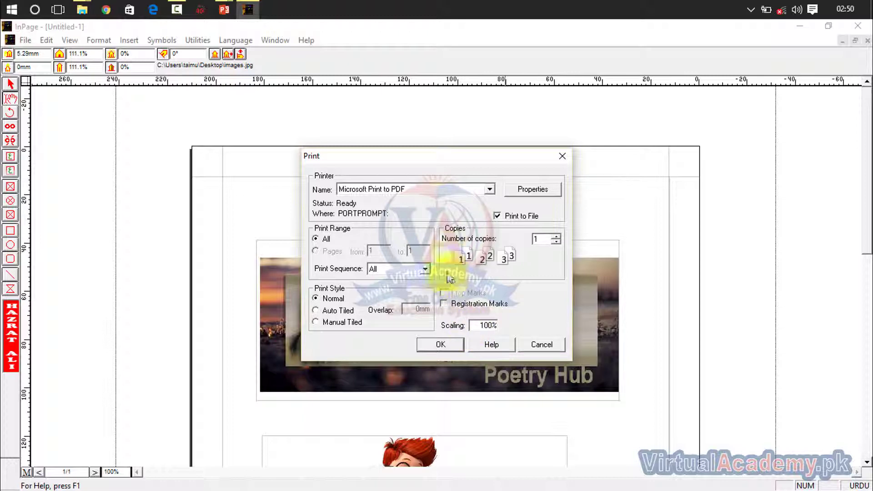
click(555, 236)
click(556, 238)
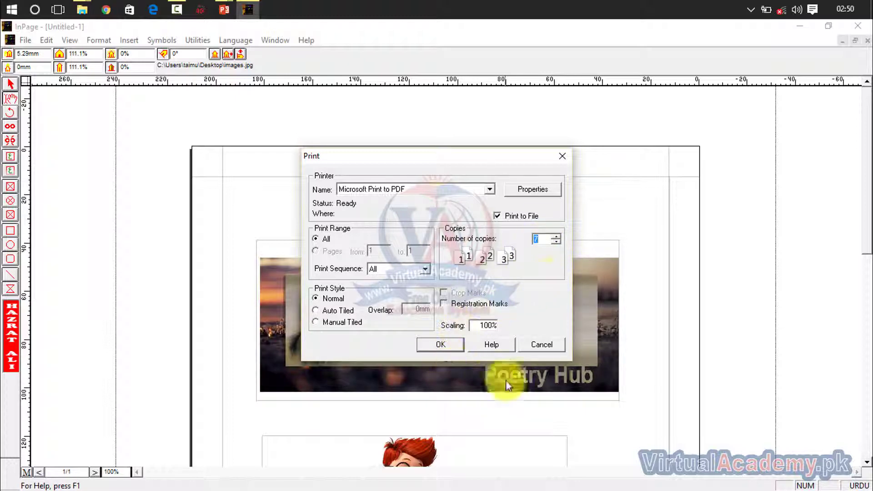
- Review the copy count in the PDF printer's Advanced options, then print, accepting the orientation mismatch
click(536, 190)
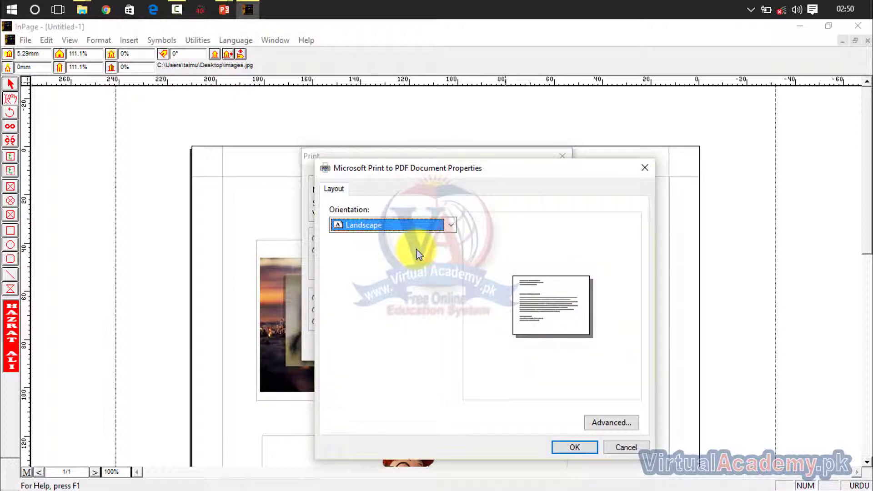
click(616, 419)
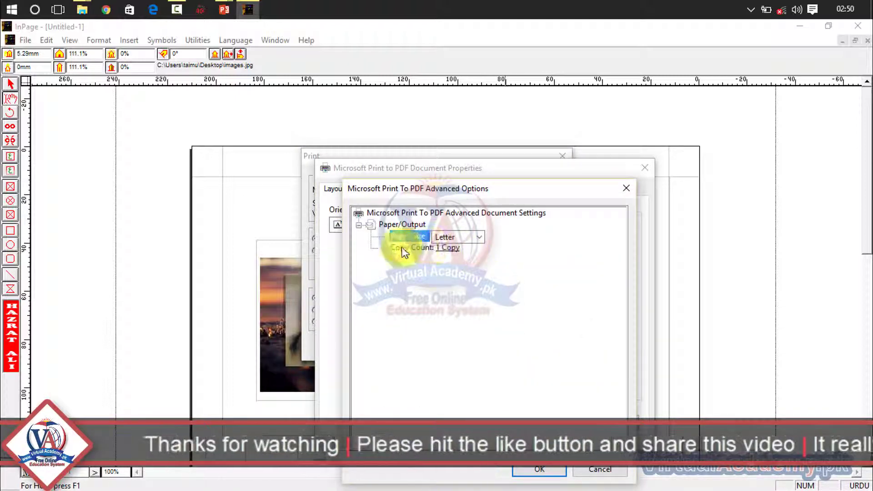
click(454, 250)
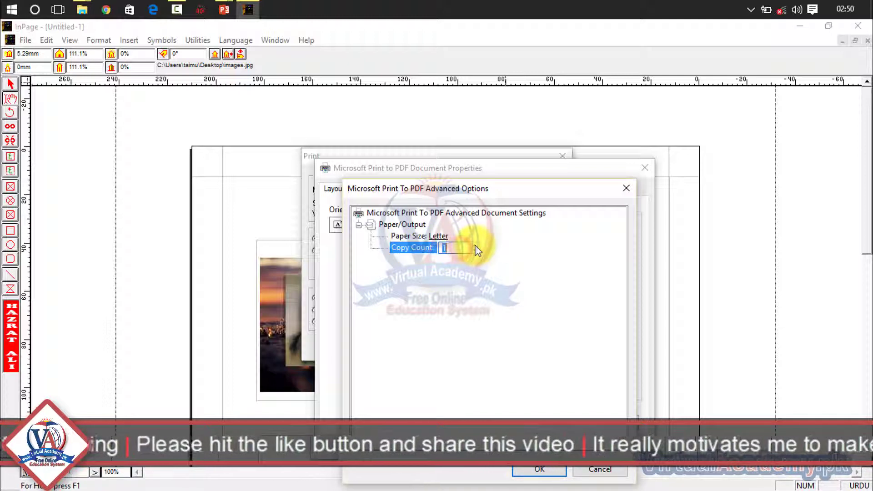
double_click(463, 250)
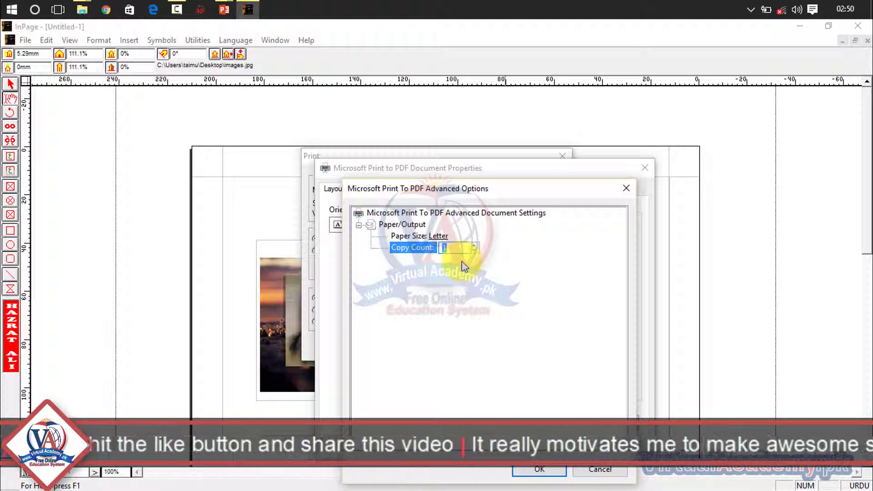
click(627, 188)
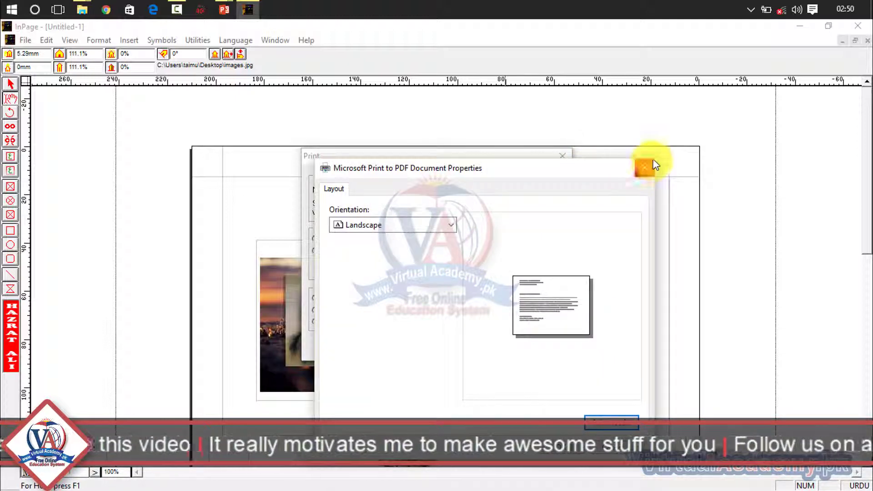
click(646, 167)
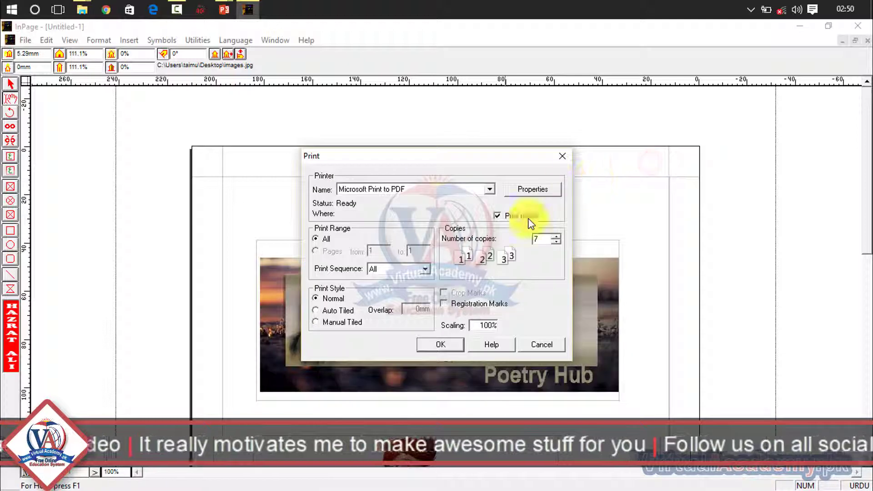
click(454, 351)
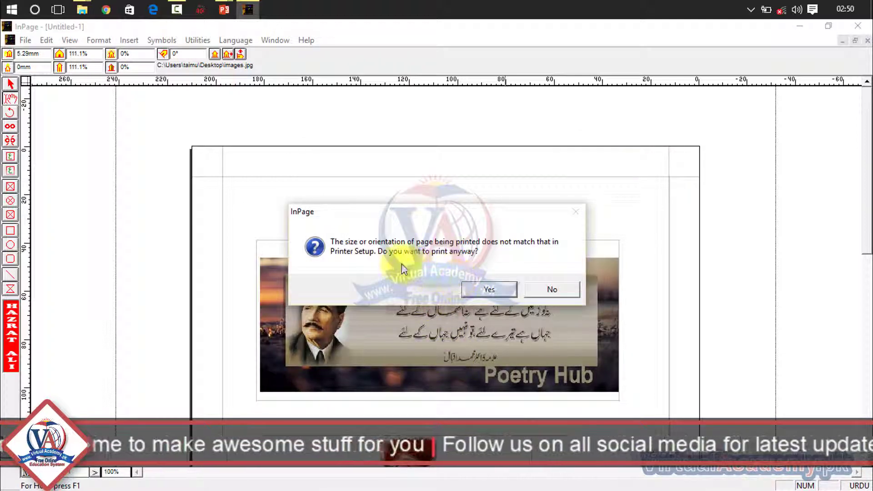
click(495, 289)
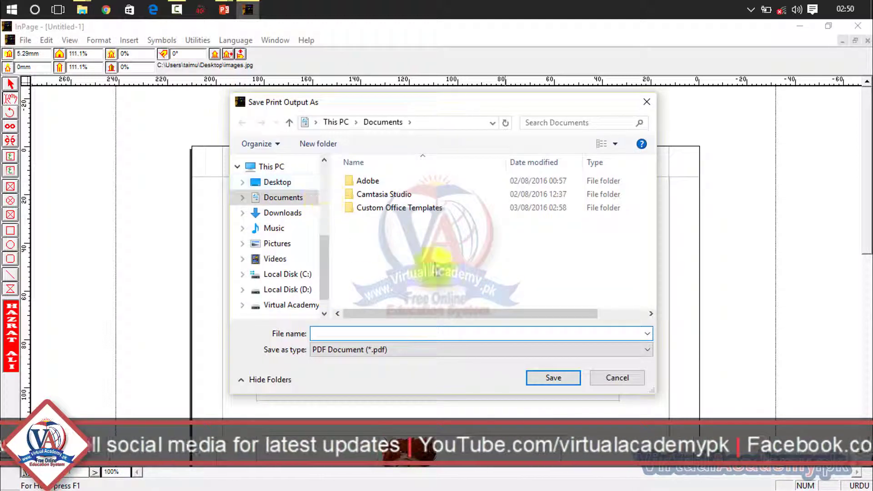
- Save the PDF output as 123 in Documents
text(1)
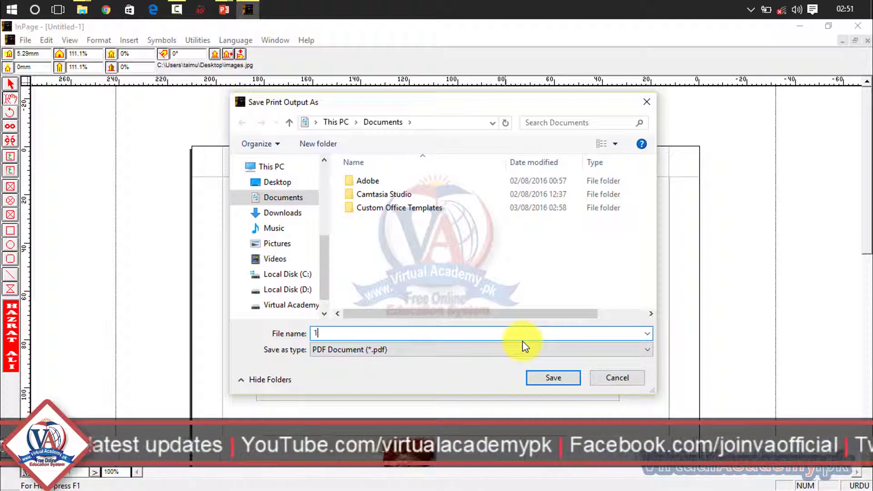
text(23)
click(553, 378)
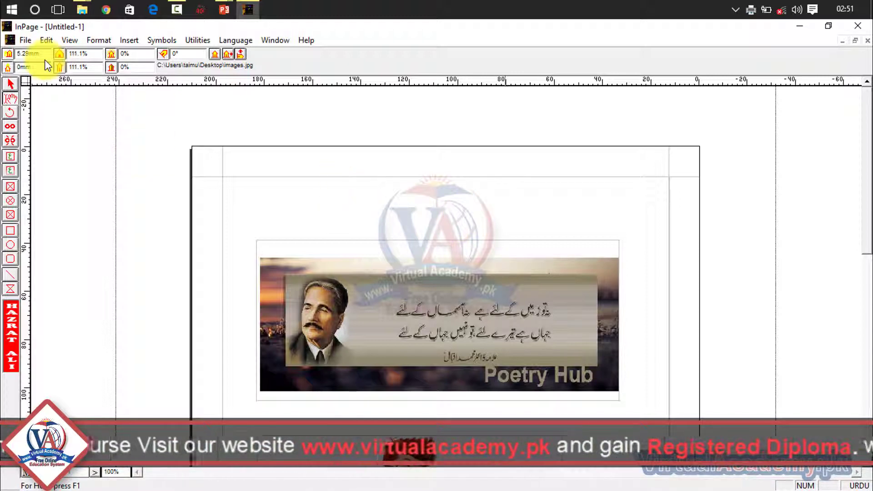
- Exit InPage without saving Untitled-1
click(26, 41)
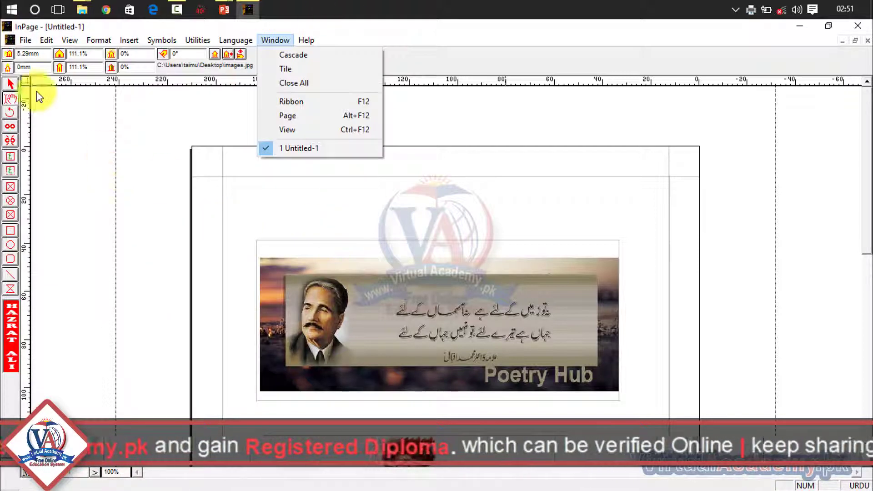
mouse_move(26, 40)
click(60, 227)
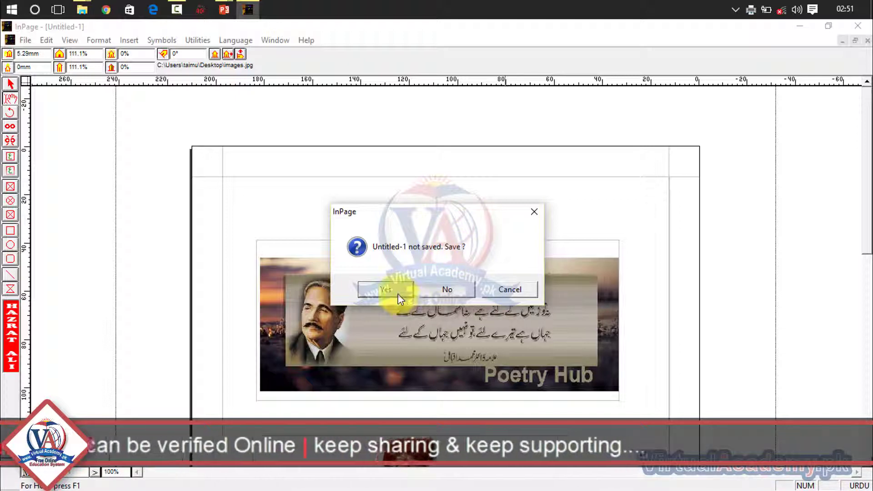
click(444, 292)
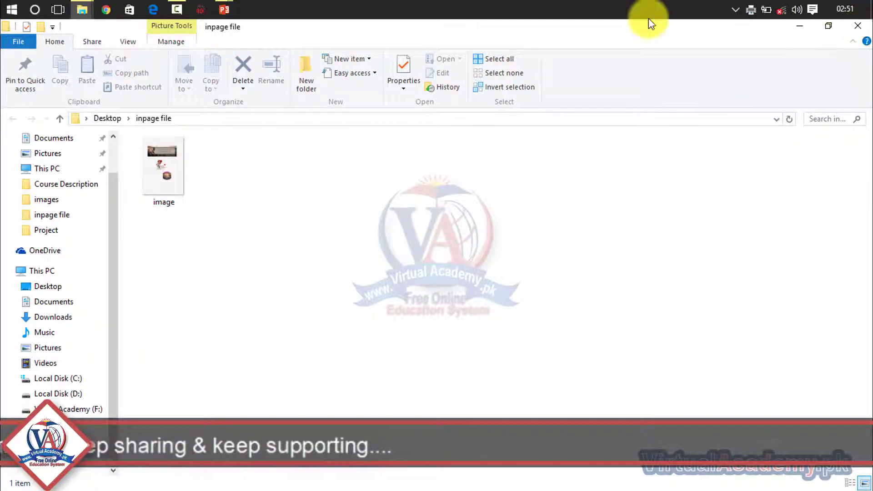
- Close the inpage file and Desktop File Explorer windows
click(854, 24)
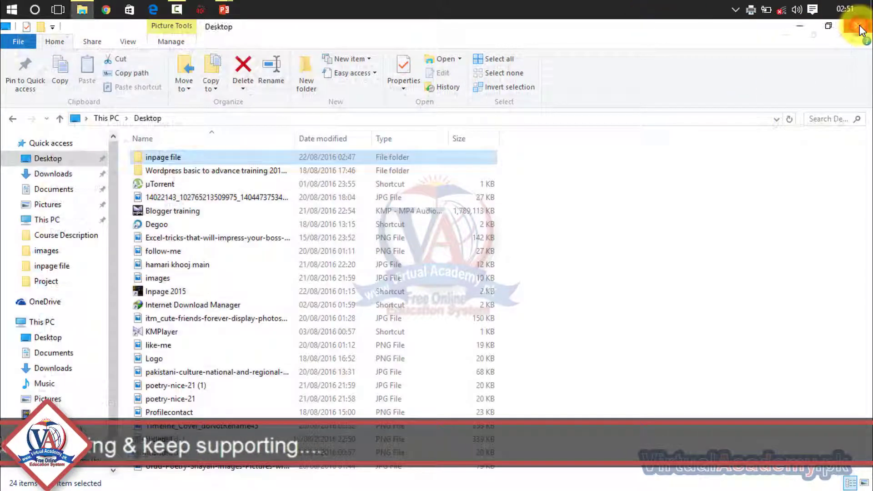
click(860, 27)
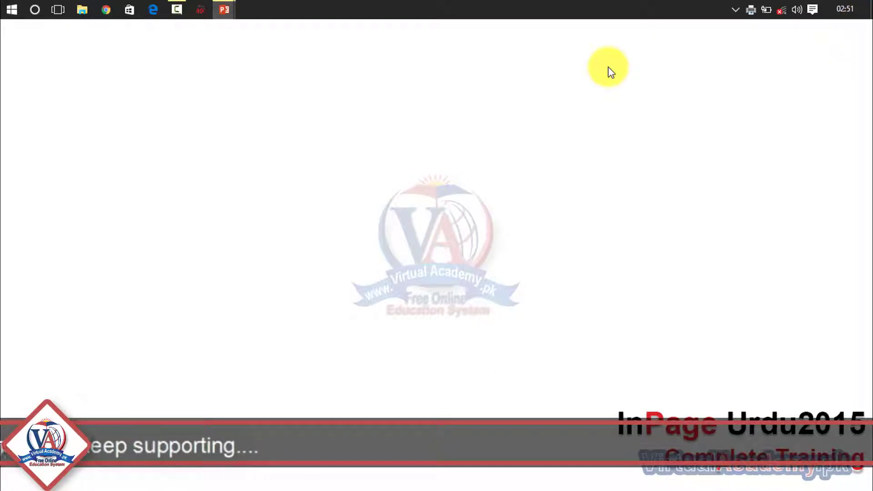